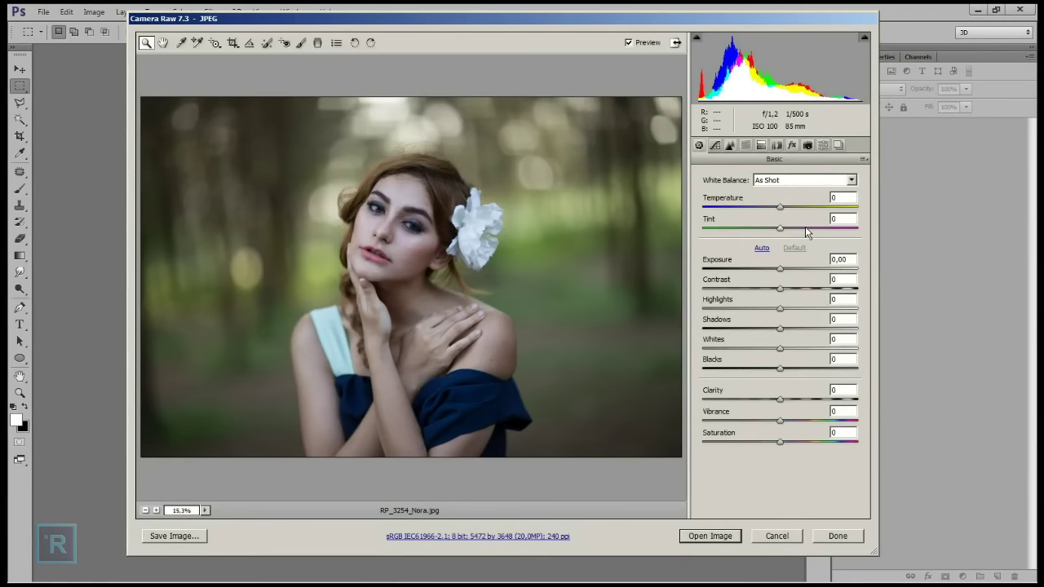
Raise exposure to +1.15, set blacks to -4 and highlights to -100 while watching clipping.
left_click(780, 268)
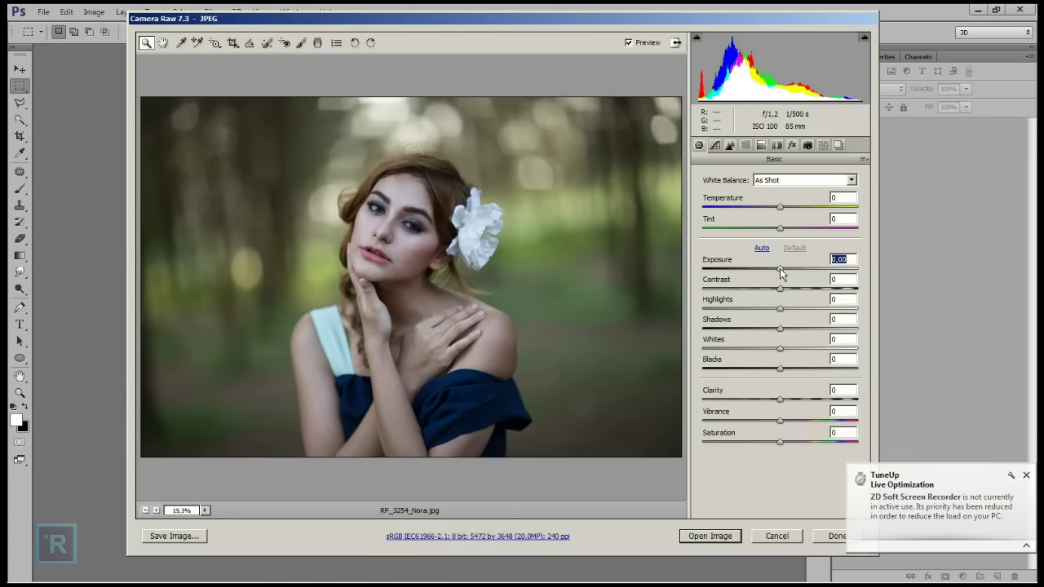
key("alt")
left_click_drag(780, 268, 798, 268)
mouse_move(783, 367)
left_mouse_down()
mouse_move(750, 373)
mouse_move(778, 369)
left_mouse_up()
key("alt")
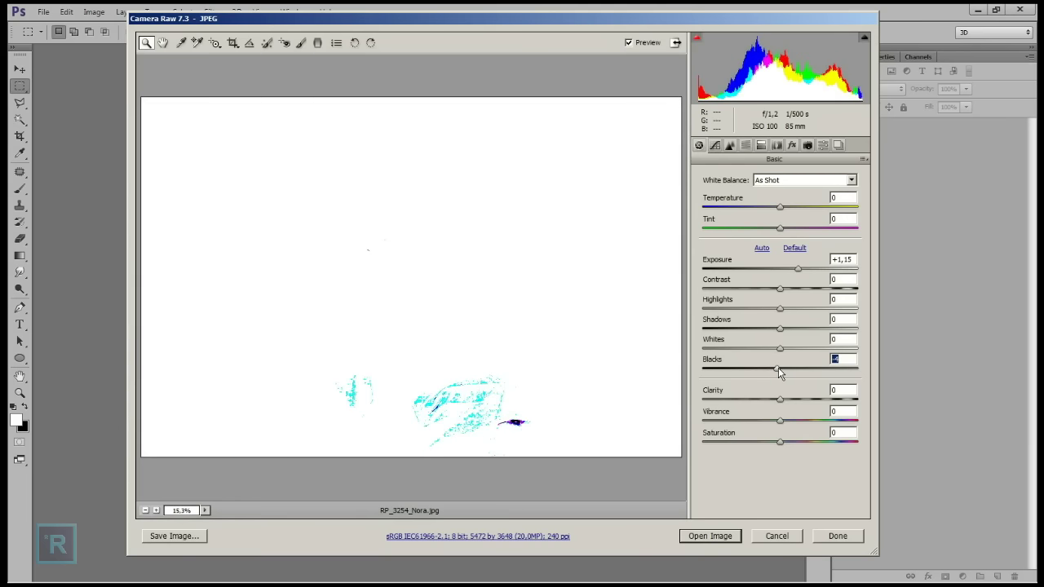
left_click_drag(779, 373, 778, 369)
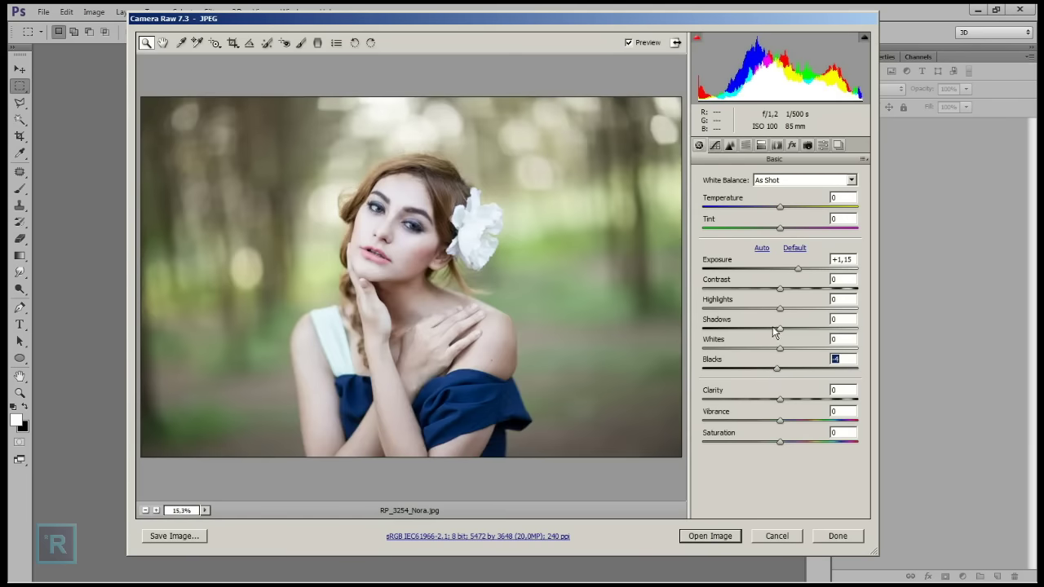
left_click_drag(781, 309, 693, 315)
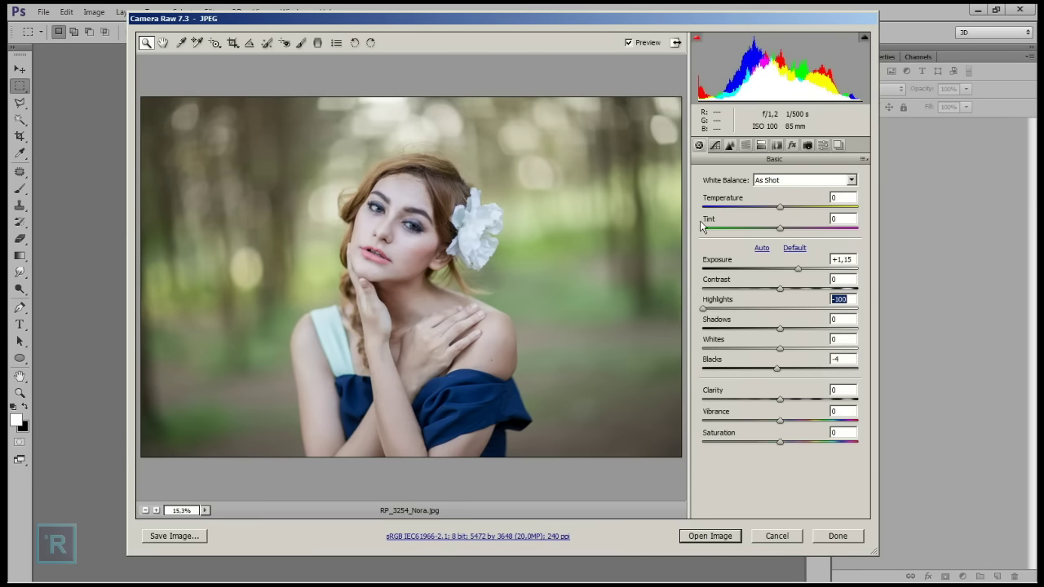
Add contrast +14 and vibrance +17, comparing against the original.
left_click_drag(780, 291, 792, 294)
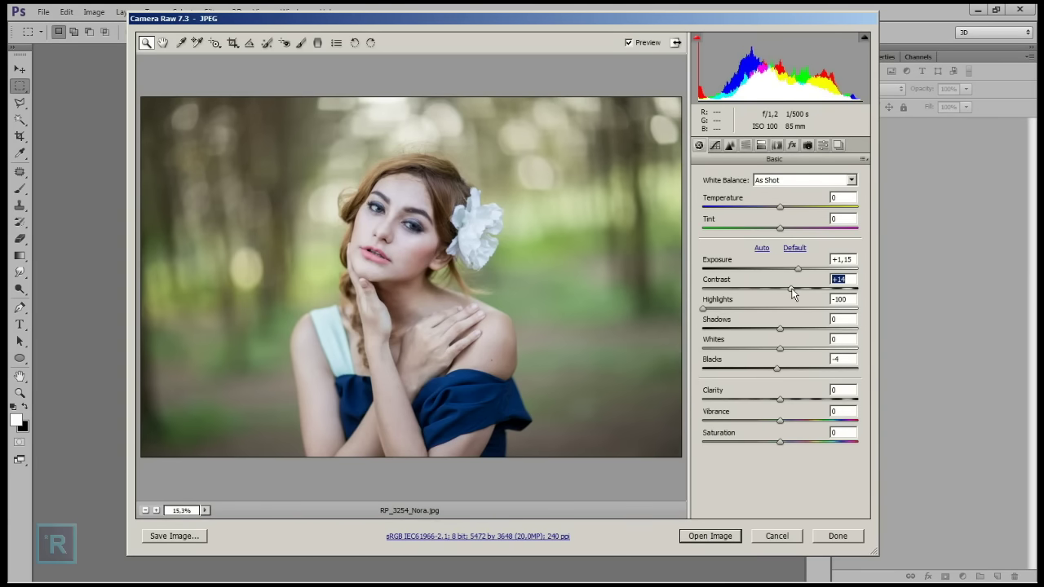
left_click(629, 43)
left_click(628, 43)
left_click_drag(780, 420, 792, 421)
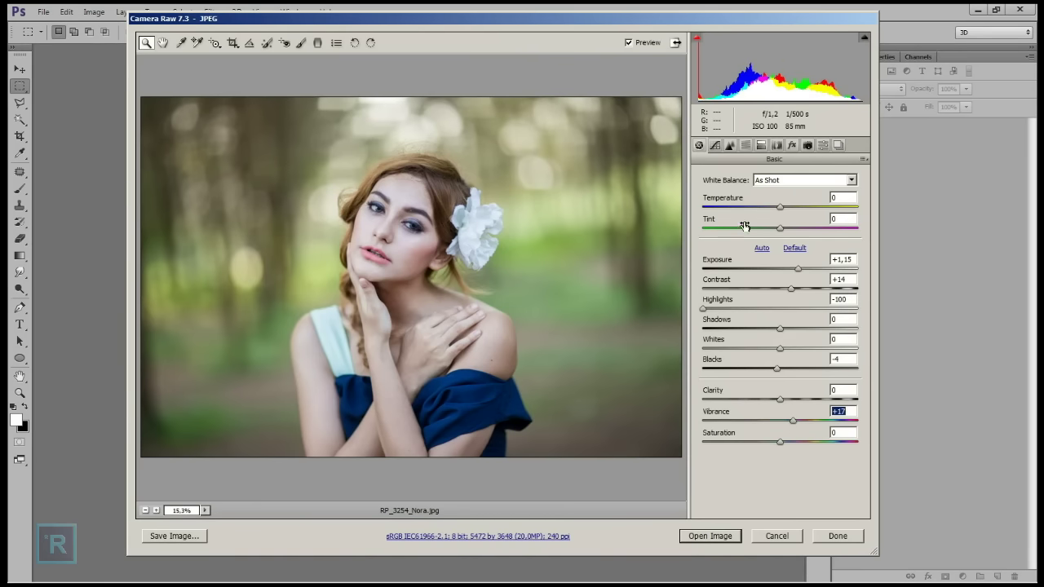
Shift the Yellows and Greens hues toward orange, with Greens at -100.
left_click(748, 147)
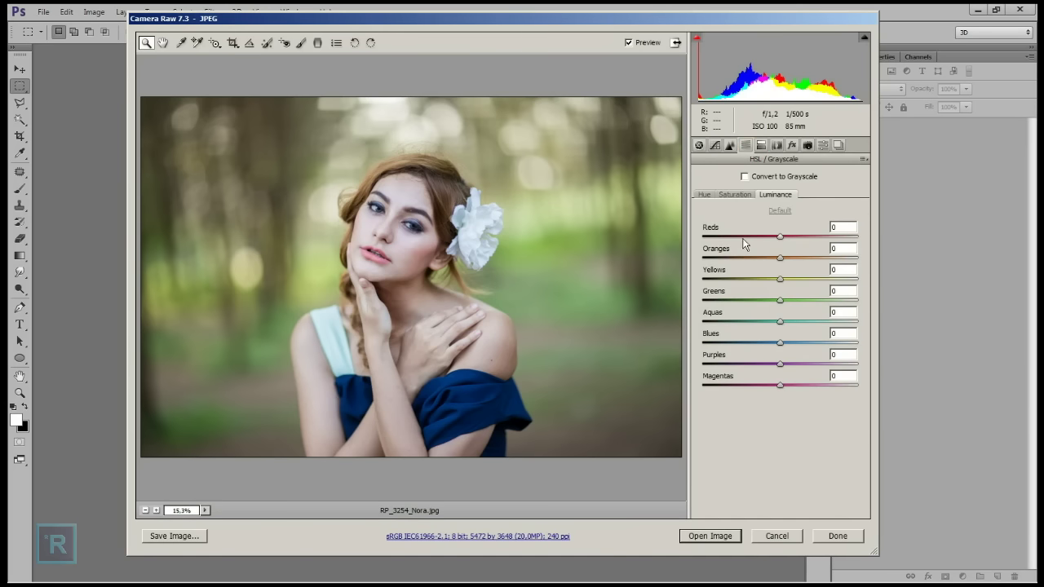
left_click(706, 196)
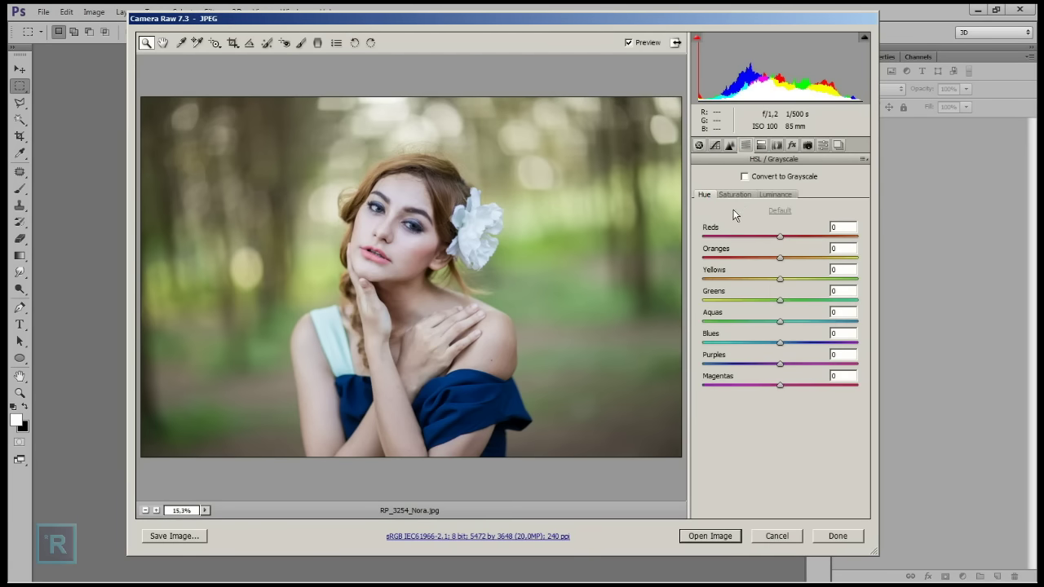
left_click_drag(779, 279, 703, 281)
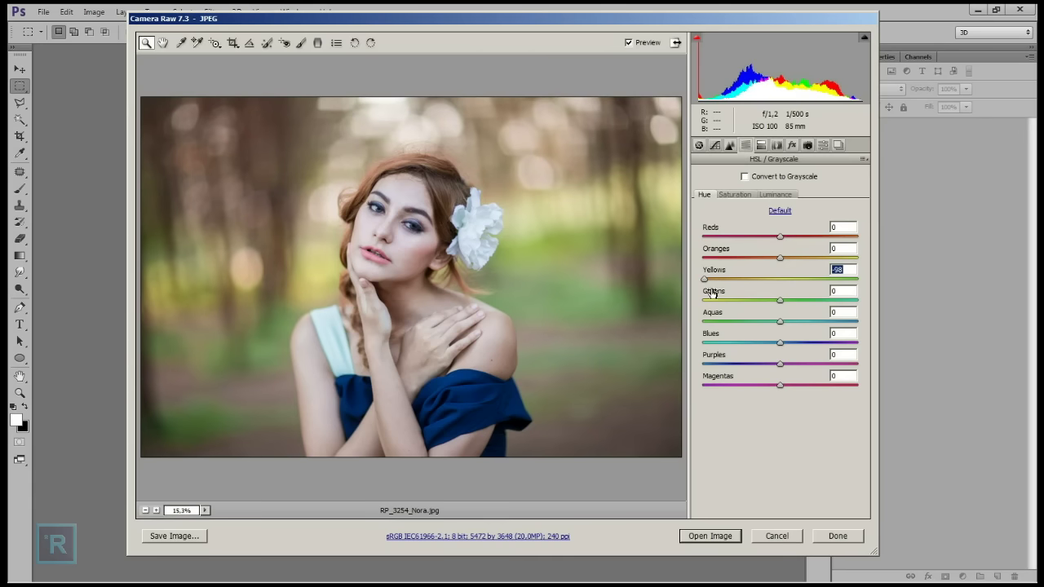
left_click_drag(779, 300, 703, 301)
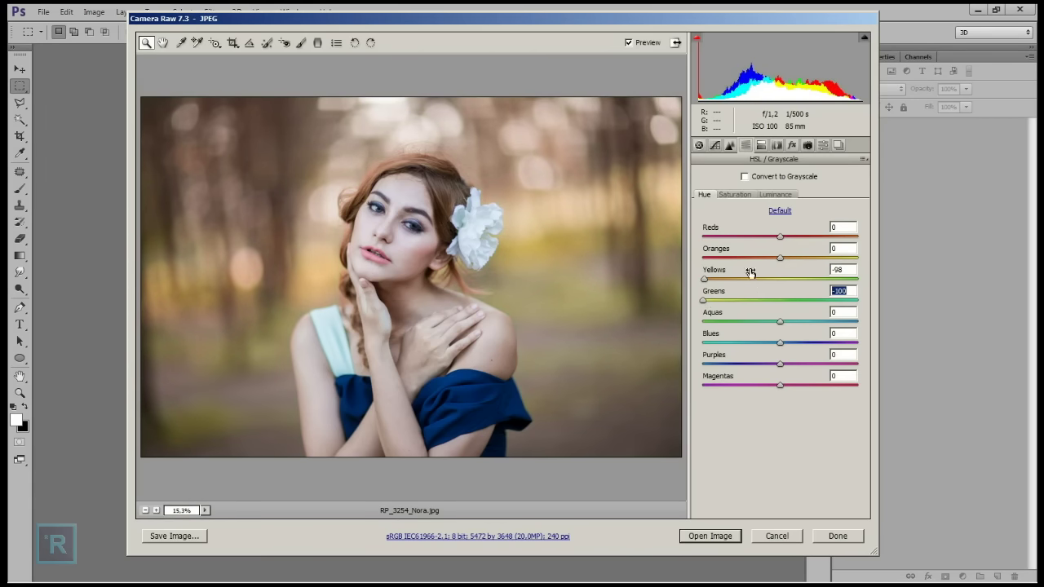
Boost Yellows saturation +25, ease the Yellows hue shift, and darken Yellows luminance to -13.
left_click(735, 194)
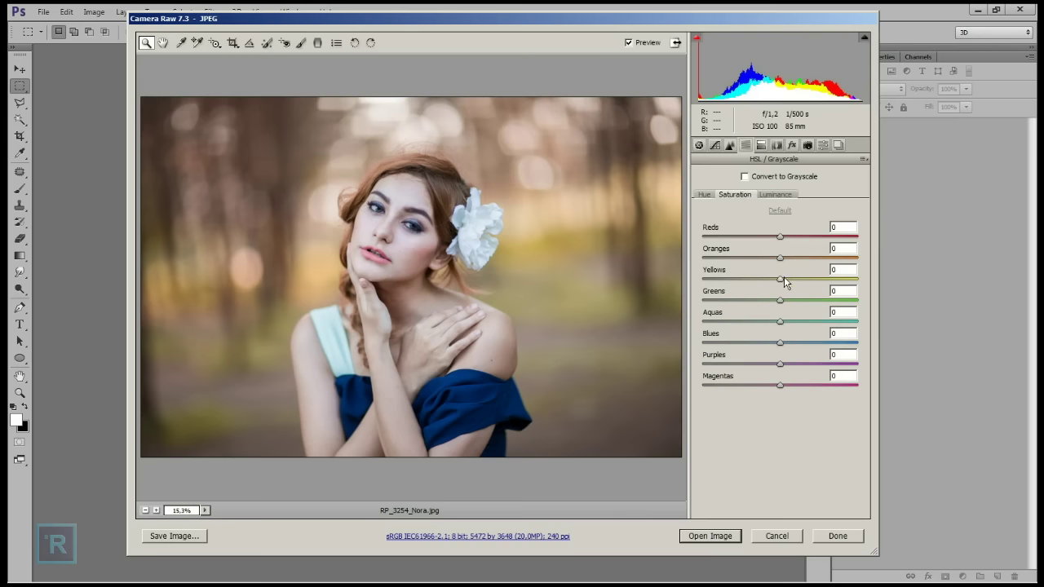
left_click_drag(779, 278, 799, 279)
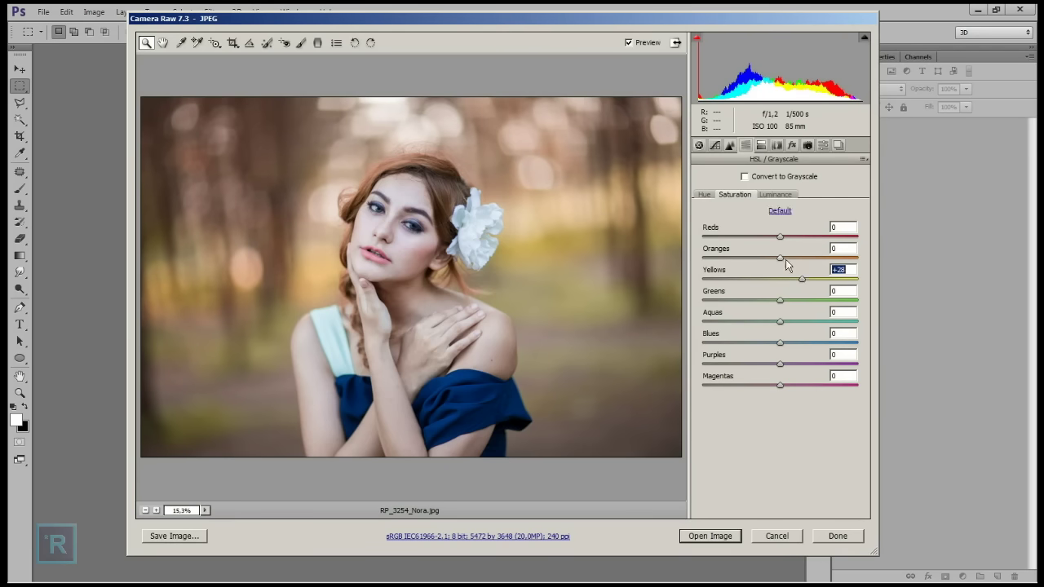
left_click(703, 194)
left_click(720, 279)
left_click(775, 194)
left_click_drag(781, 281, 770, 281)
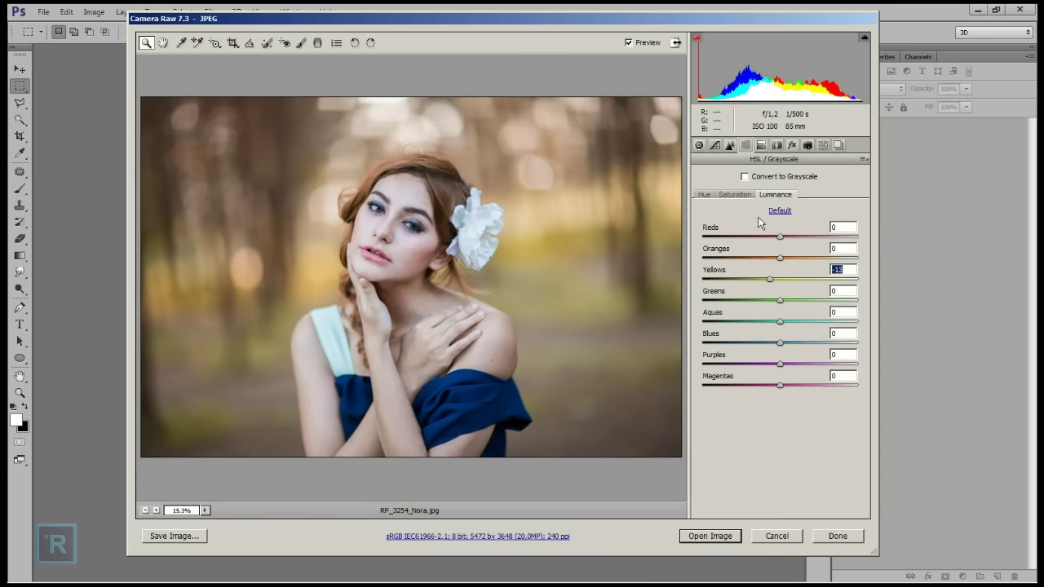
left_click(762, 145)
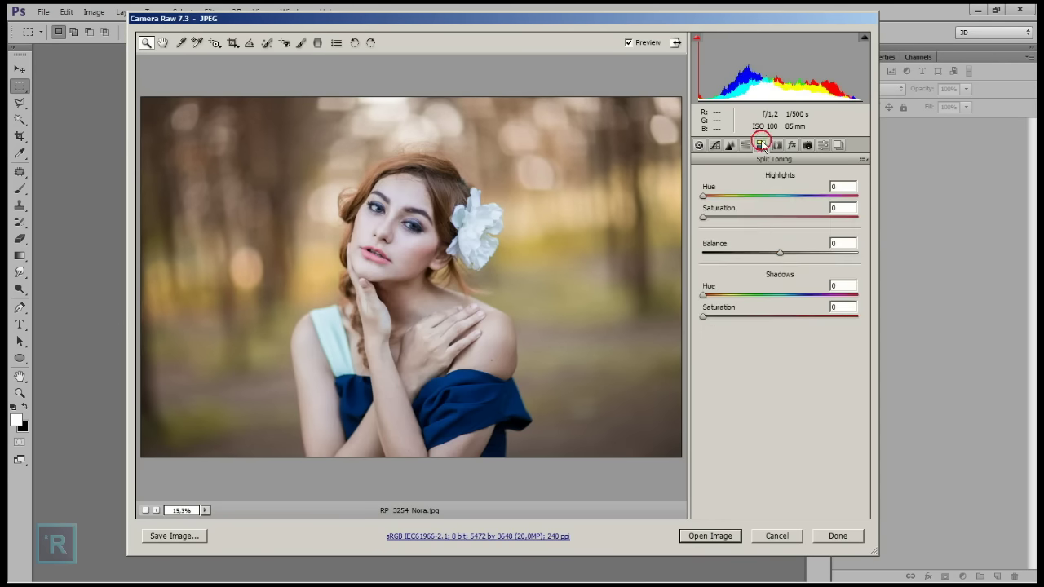
Tint highlights hue 62 saturation 5 and shadows hue 39 saturation 14, comparing with the original.
left_click_drag(704, 217, 727, 200)
left_click(704, 197)
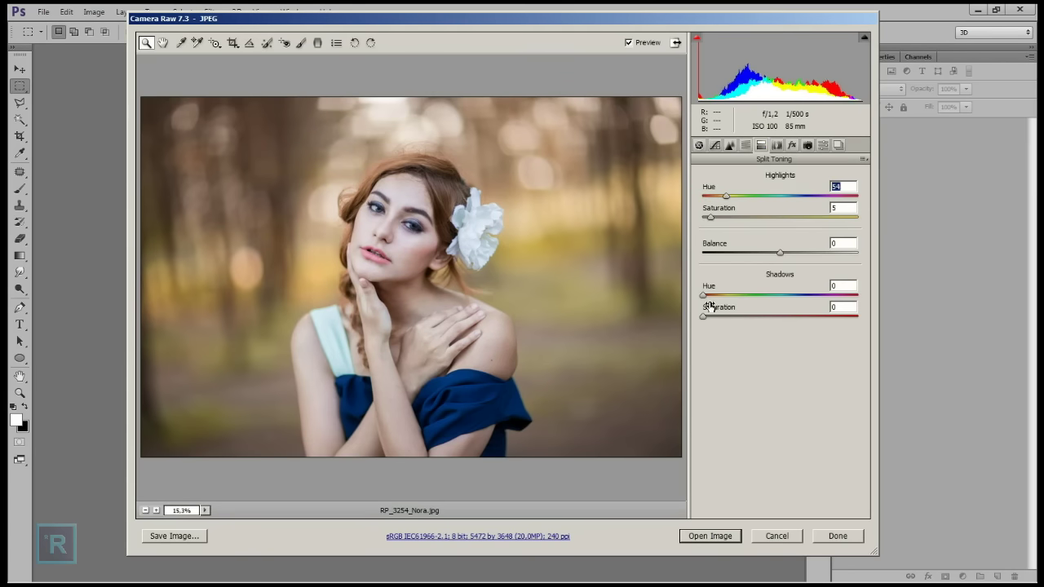
mouse_move(706, 298)
left_mouse_down()
mouse_move(725, 300)
mouse_move(734, 316)
left_mouse_up()
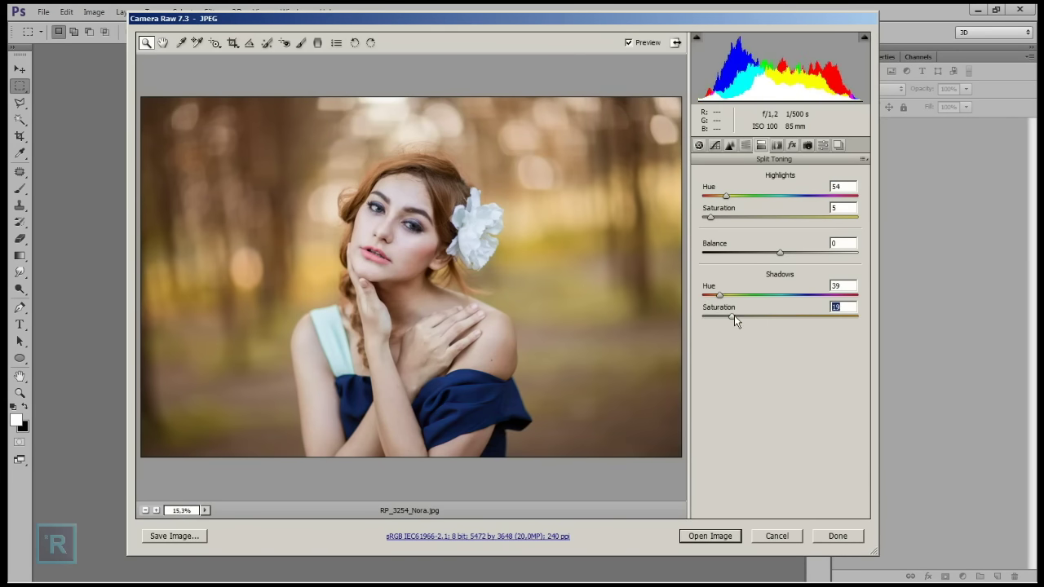
left_click_drag(733, 315, 725, 317)
left_click(720, 296)
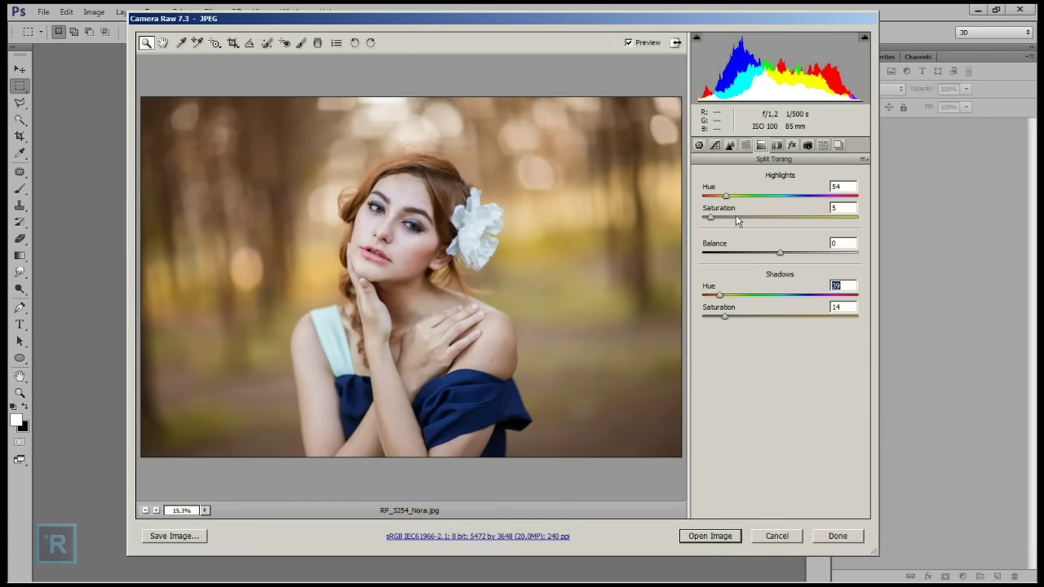
left_click_drag(727, 194, 730, 193)
left_click(647, 42)
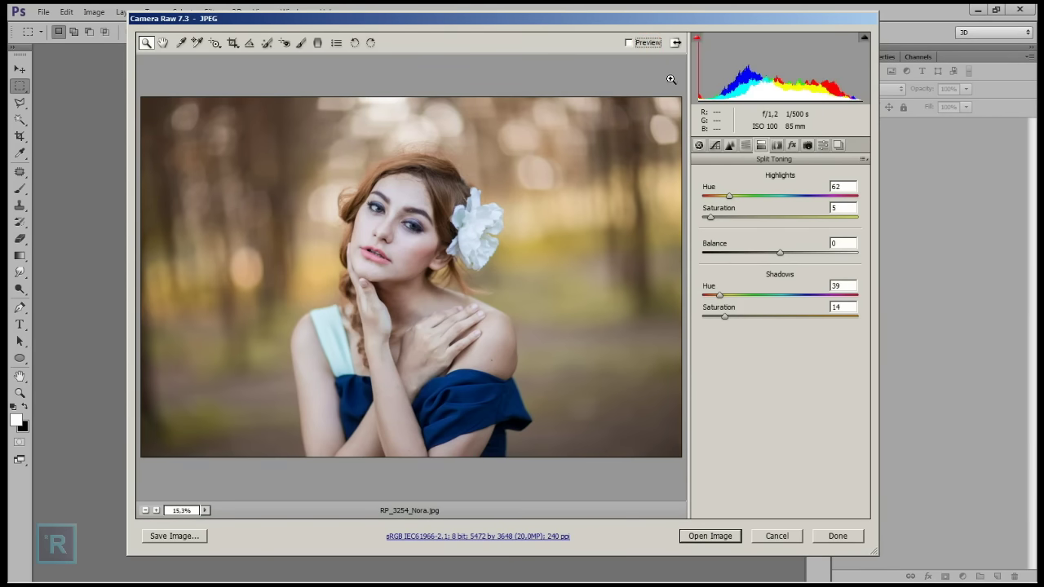
left_click(645, 42)
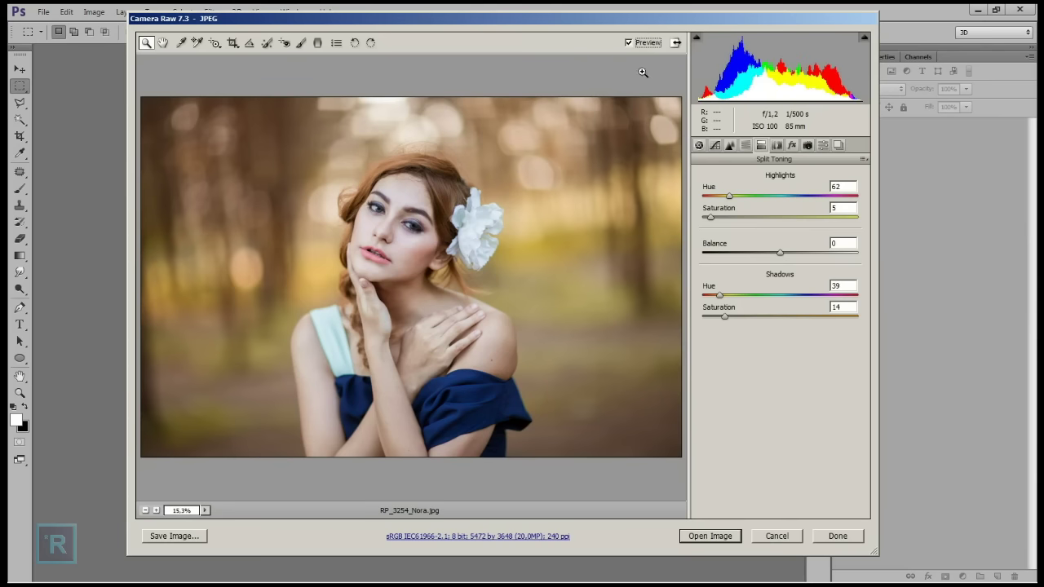
left_click(716, 148)
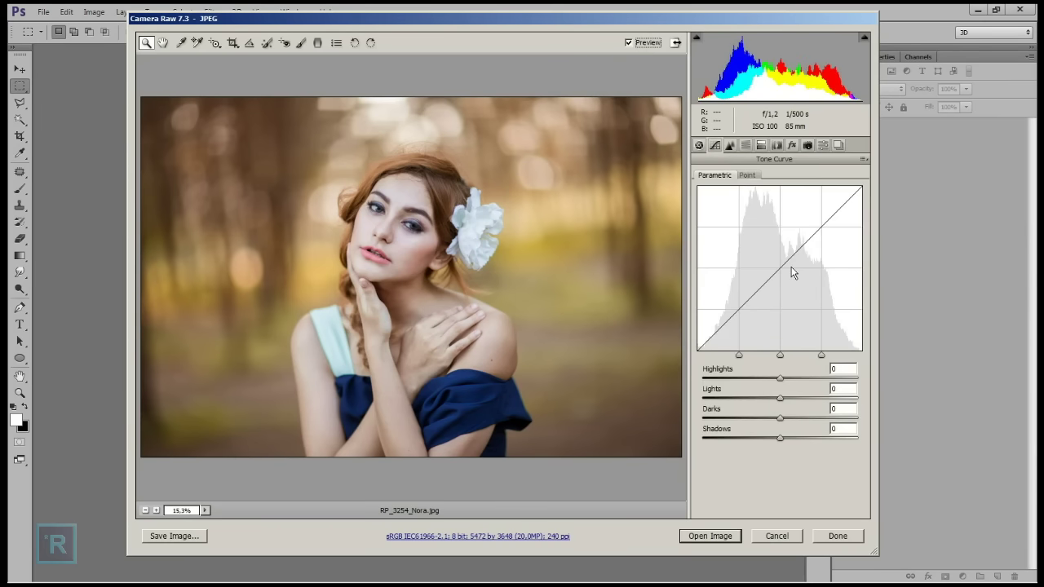
On the point curve's Blue channel, lift the shadows to output 28 and slightly raise a midpoint.
left_click(747, 175)
left_click(759, 215)
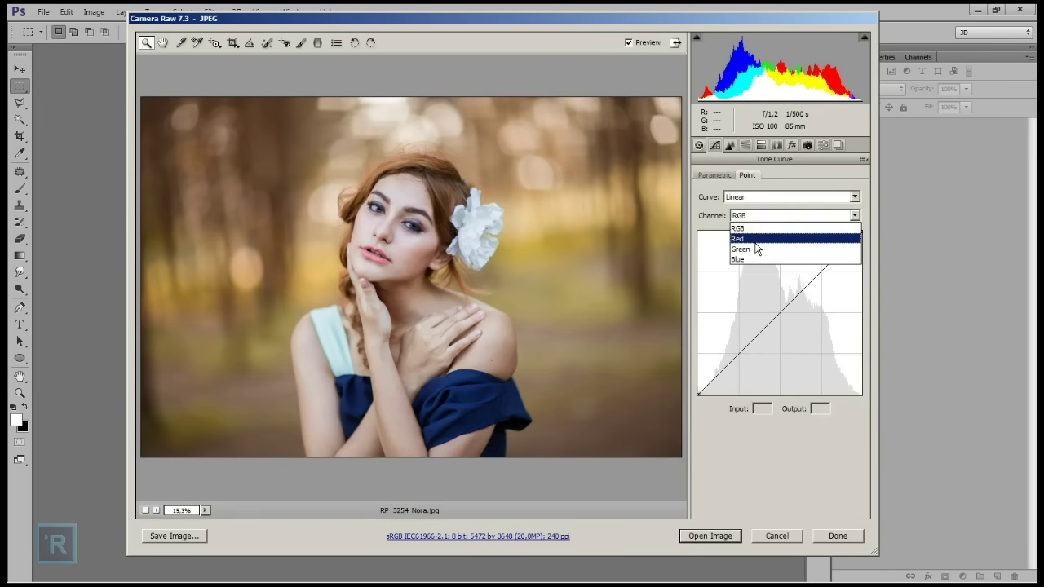
left_click(758, 260)
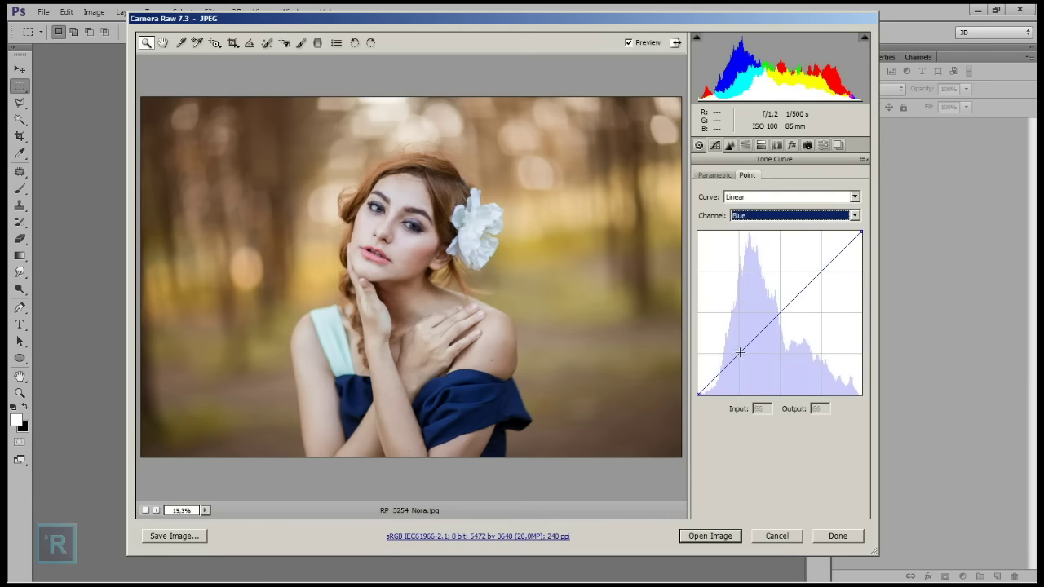
left_click(784, 315)
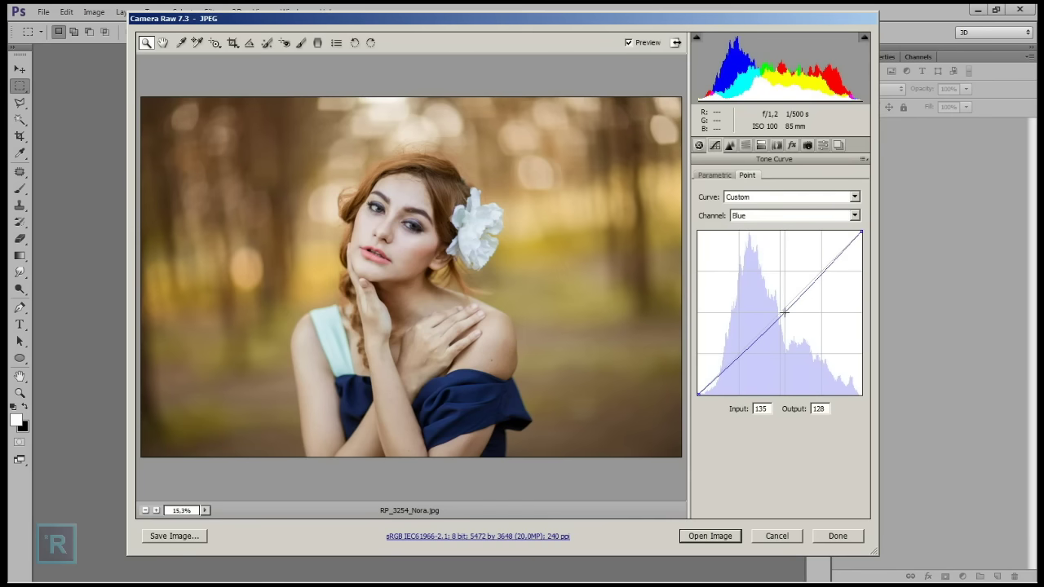
left_click_drag(784, 314, 785, 312)
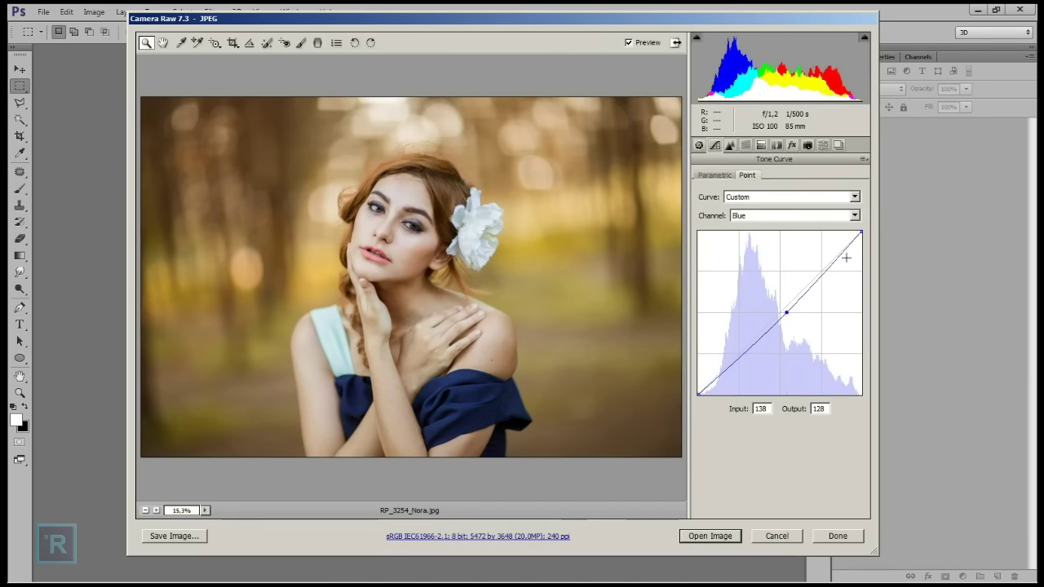
left_click(699, 392)
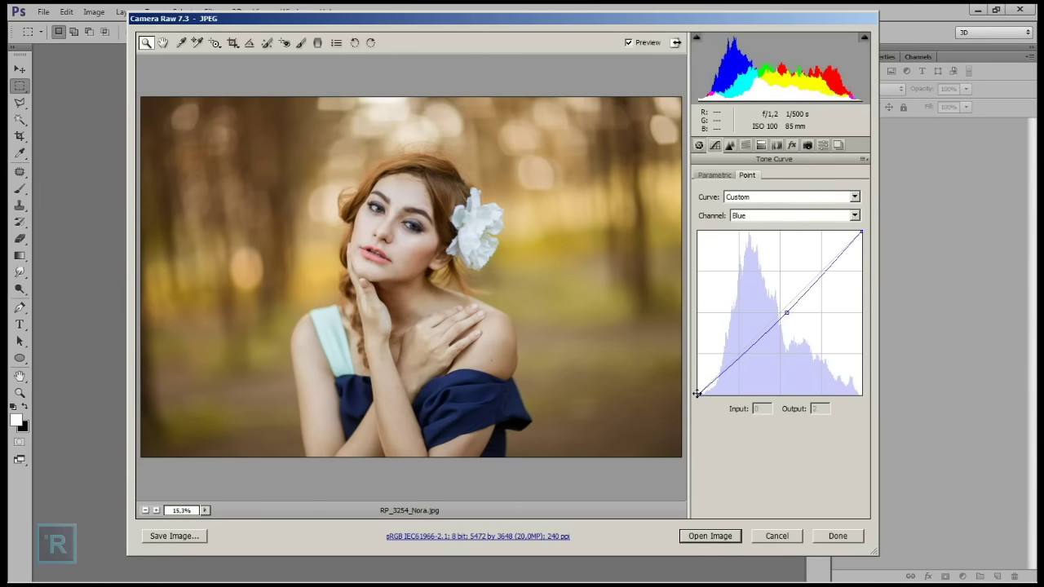
left_click_drag(699, 392, 686, 376)
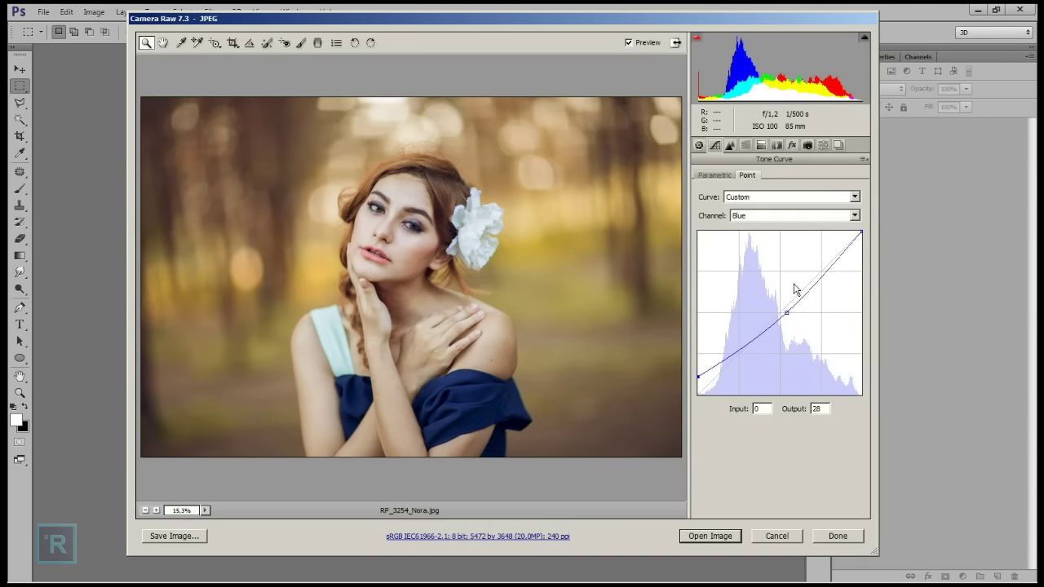
left_click_drag(786, 313, 789, 307)
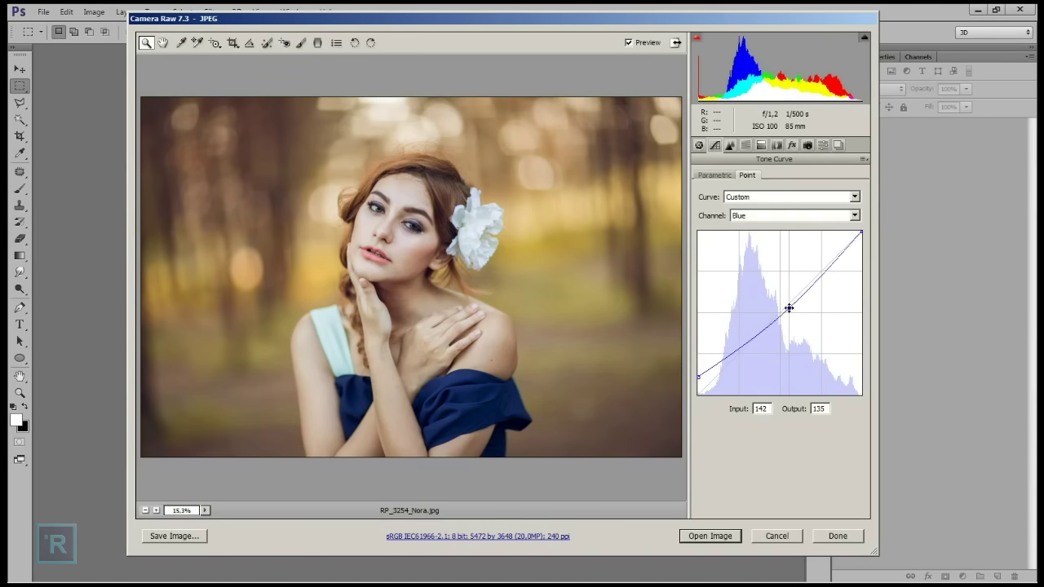
On the Red channel curve, lift the shadows slightly and pull the upper tones down.
left_click(767, 216)
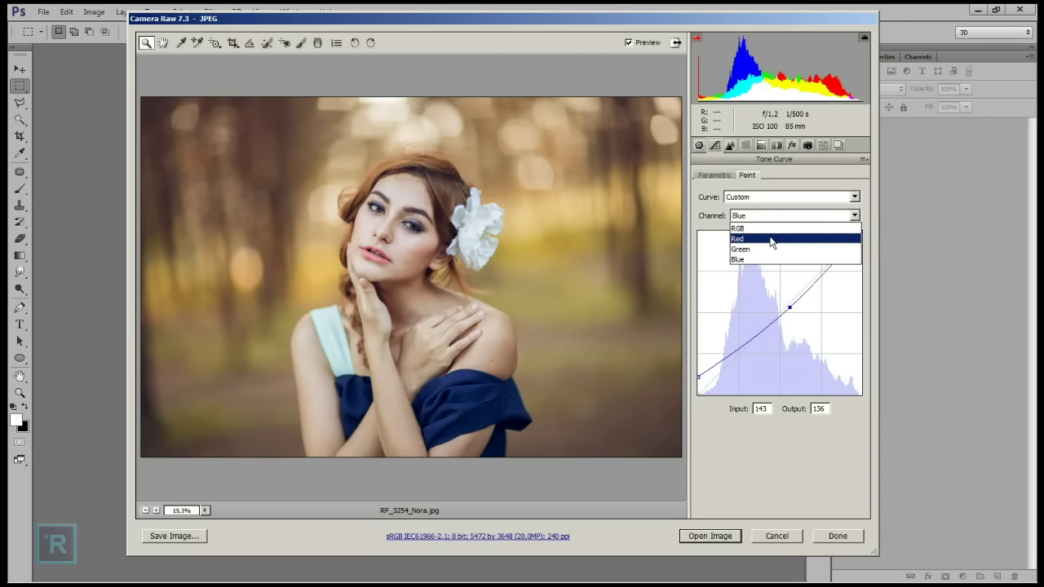
left_click(779, 238)
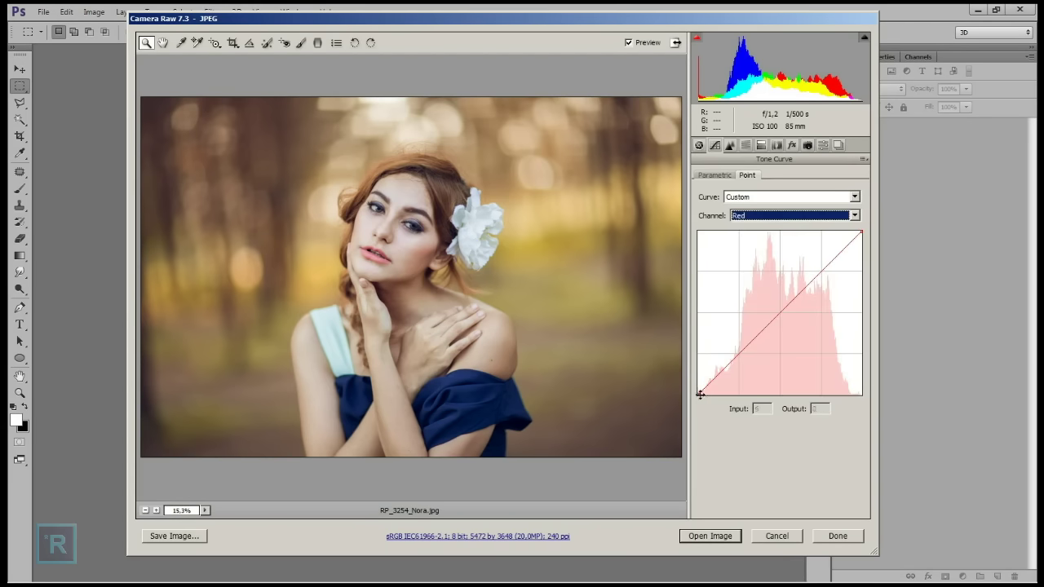
left_click_drag(699, 395, 698, 386)
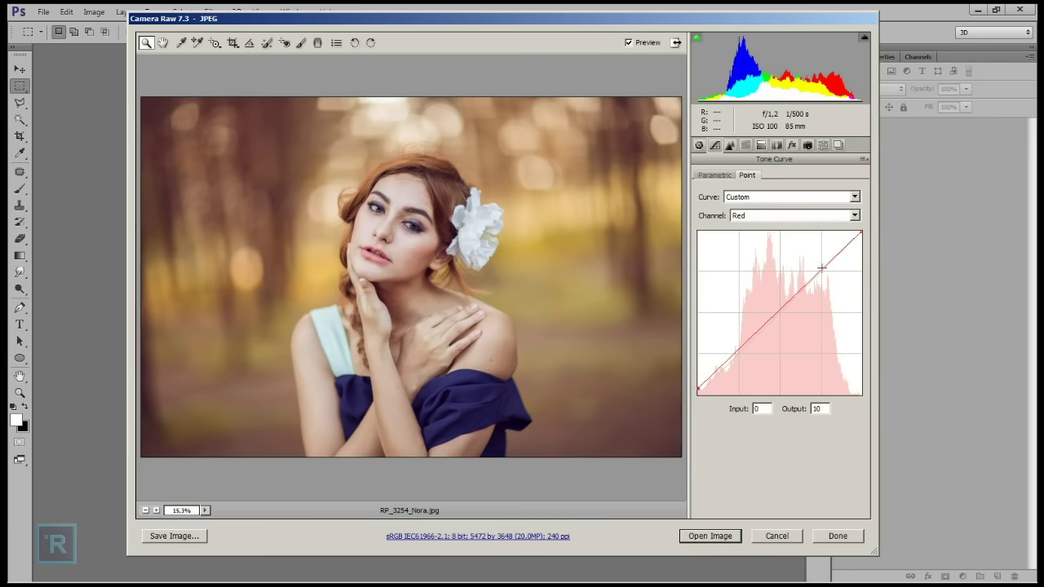
left_click(859, 235)
left_click_drag(838, 252, 827, 264)
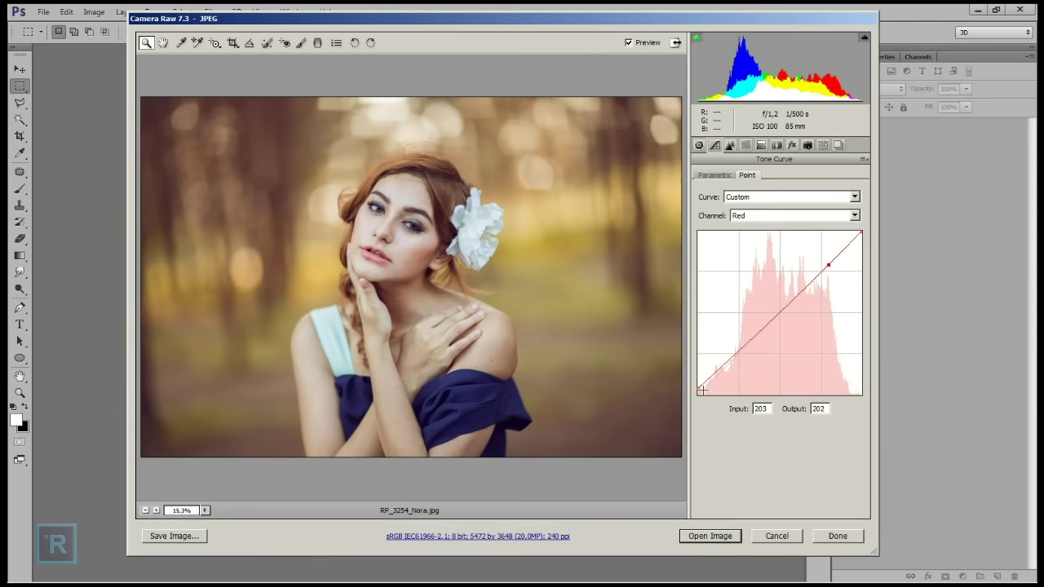
On the Green channel curve, raise the black point and dip the midtones slightly.
left_click(751, 215)
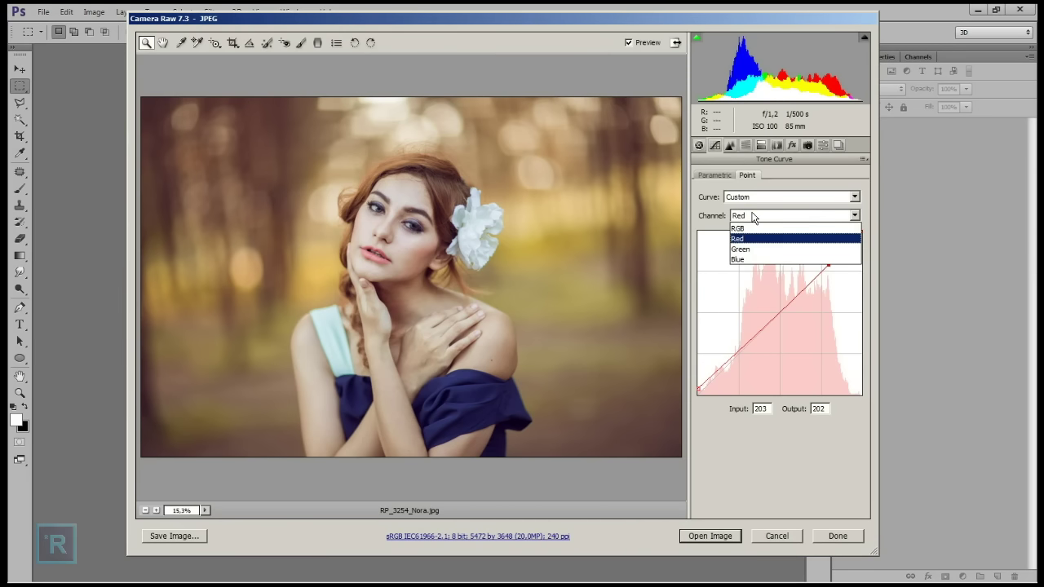
left_click(742, 249)
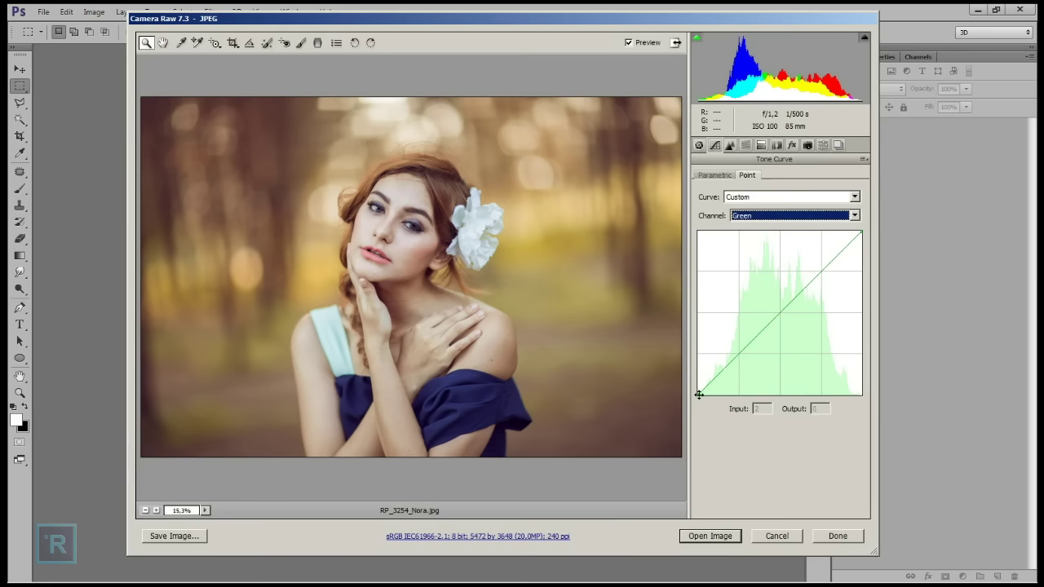
left_click_drag(699, 395, 695, 391)
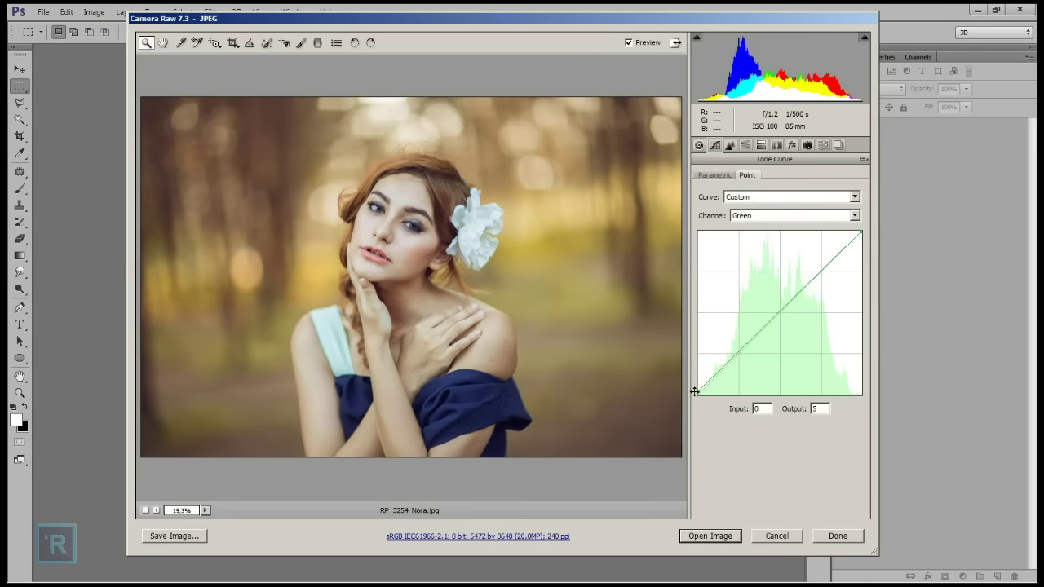
left_click(777, 317)
left_click_drag(777, 317, 778, 315)
left_click_drag(858, 232, 859, 230)
left_click_drag(777, 316, 777, 318)
mouse_move(701, 393)
left_mouse_down()
mouse_move(691, 385)
mouse_move(684, 394)
left_mouse_up()
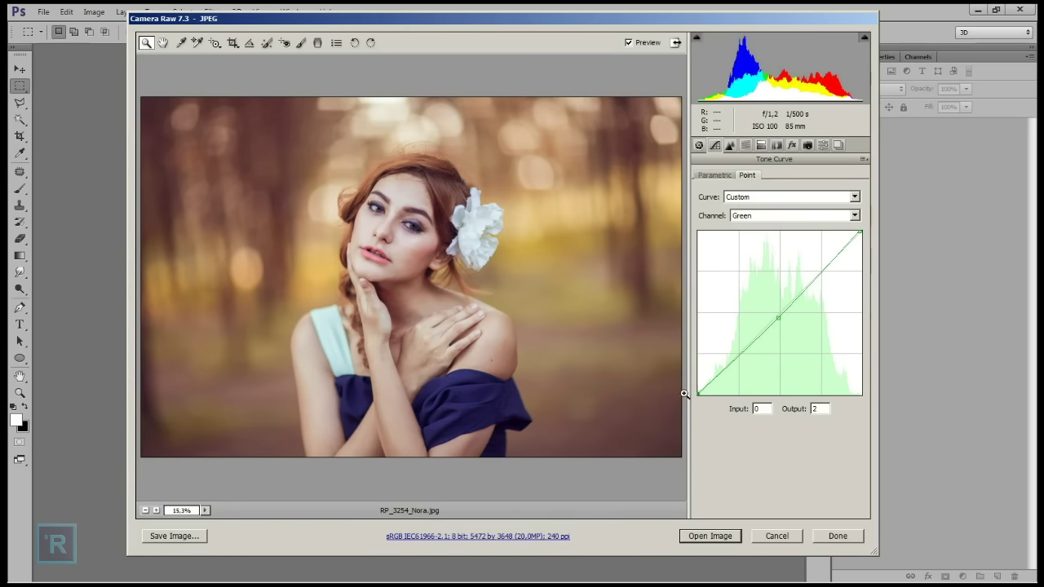
Compare the curve edits before and after, then return the curve channel to RGB.
left_click(638, 43)
left_click(638, 43)
left_click(638, 44)
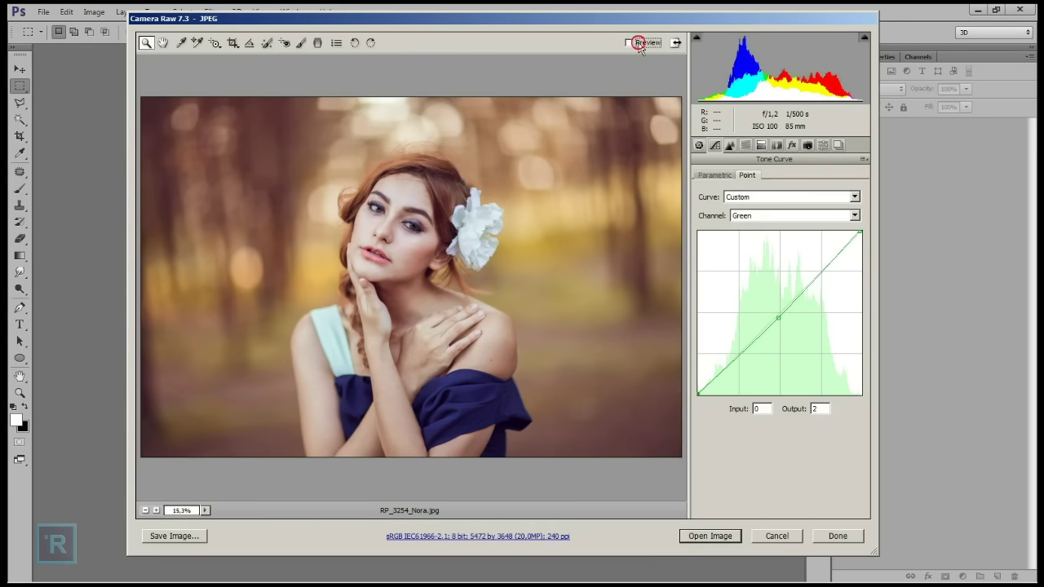
left_click(639, 44)
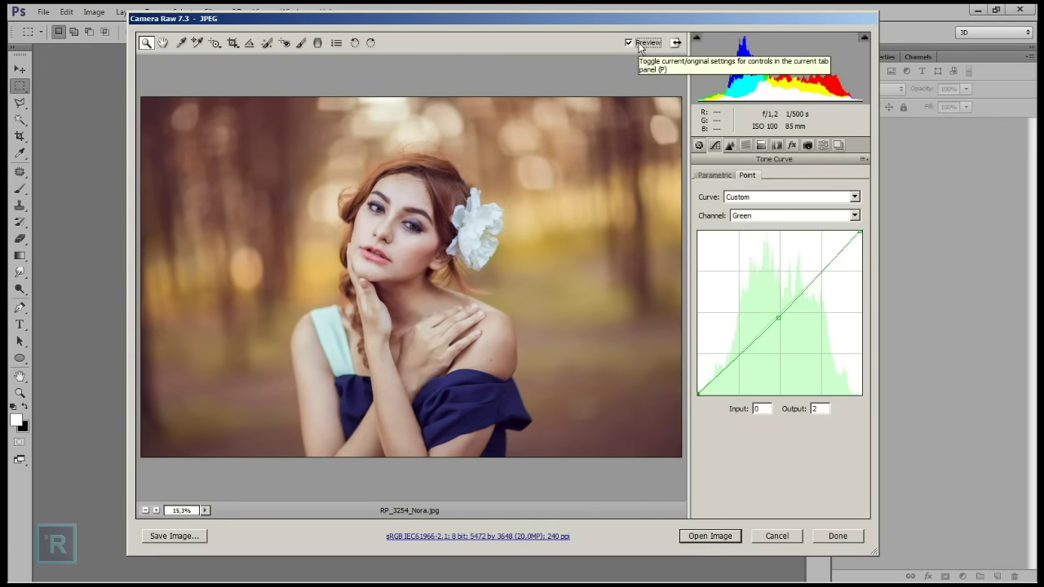
left_click(752, 215)
left_click(742, 224)
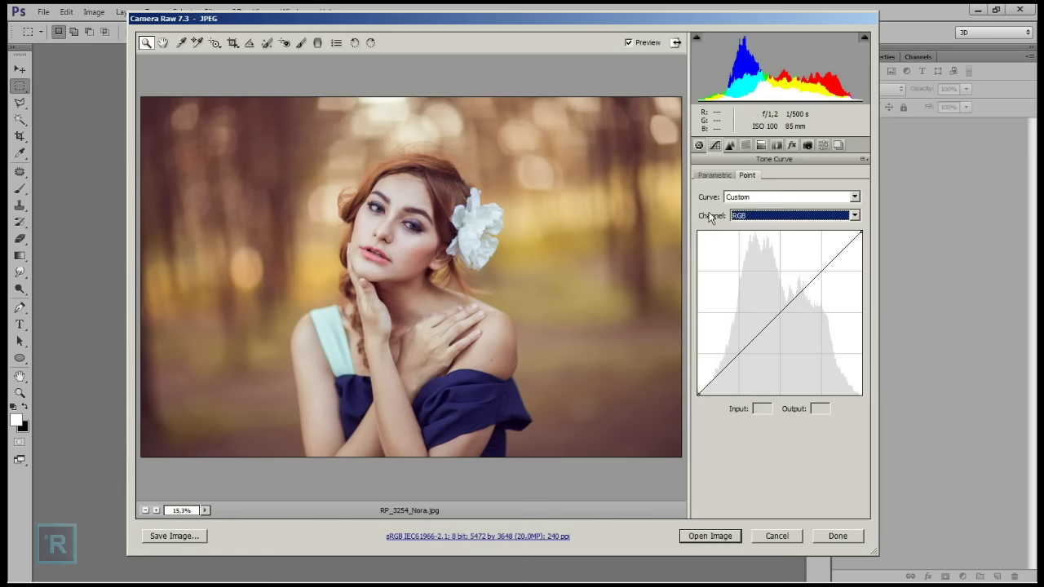
Set parametric Highlights -10, Lights +8, Darks +8, Shadows +38, comparing before and after.
left_click(713, 175)
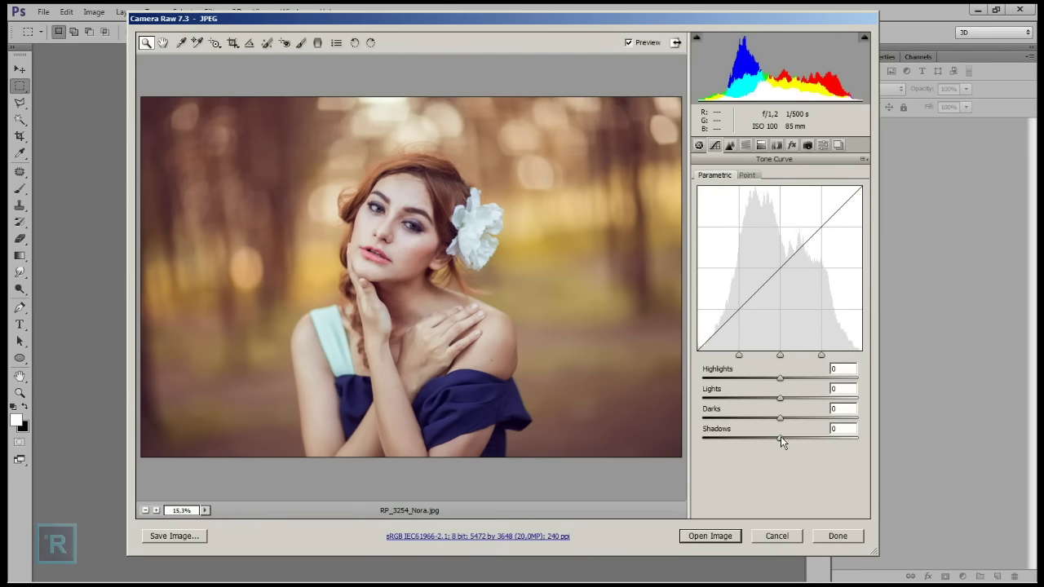
mouse_move(780, 436)
left_mouse_down()
mouse_move(793, 438)
mouse_move(777, 419)
mouse_move(788, 419)
mouse_move(771, 376)
mouse_move(789, 397)
left_mouse_up()
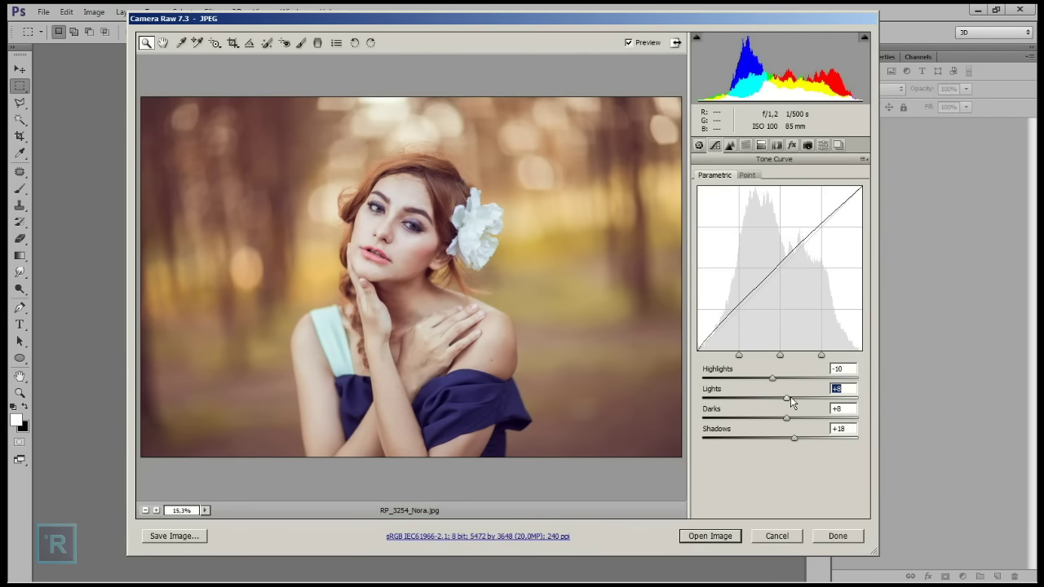
left_click_drag(794, 437, 809, 431)
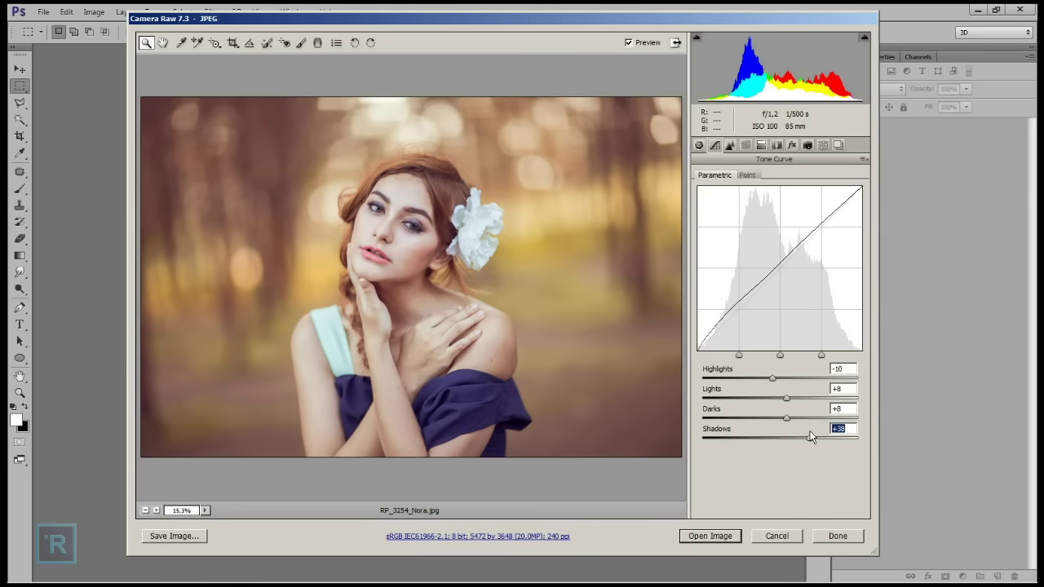
left_click(638, 42)
left_click(638, 43)
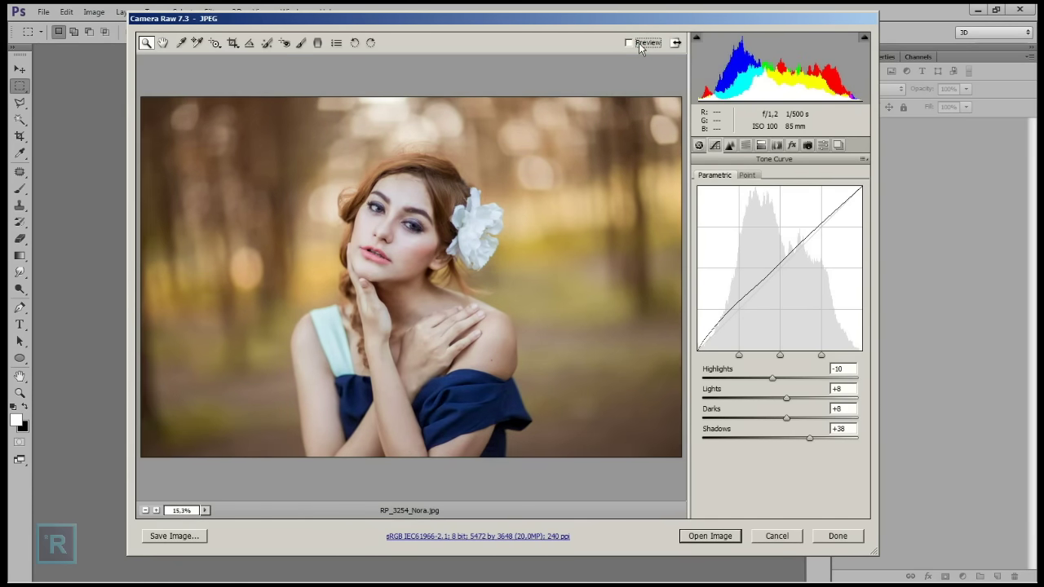
left_click(639, 45)
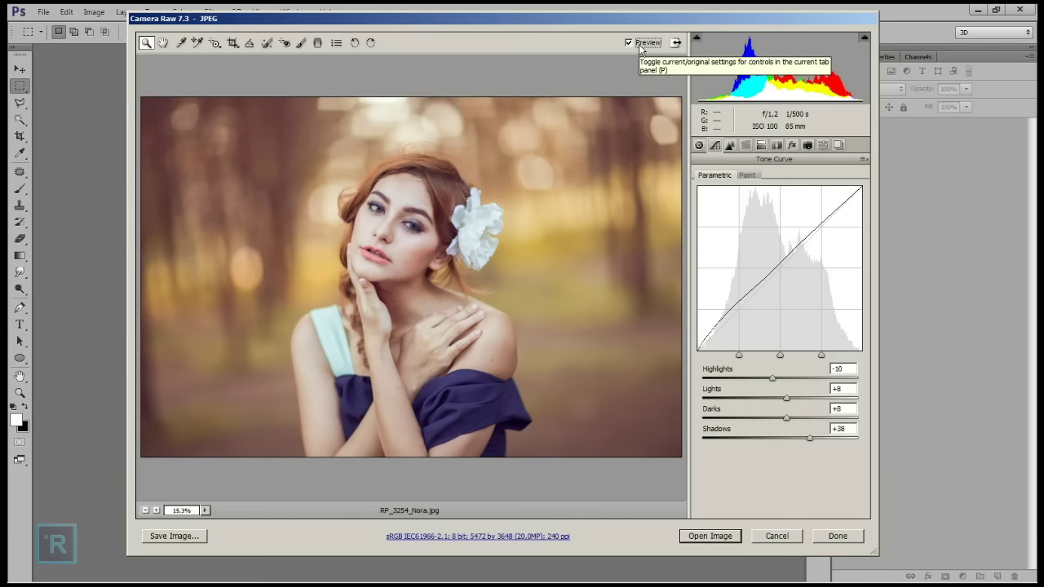
left_click(747, 173)
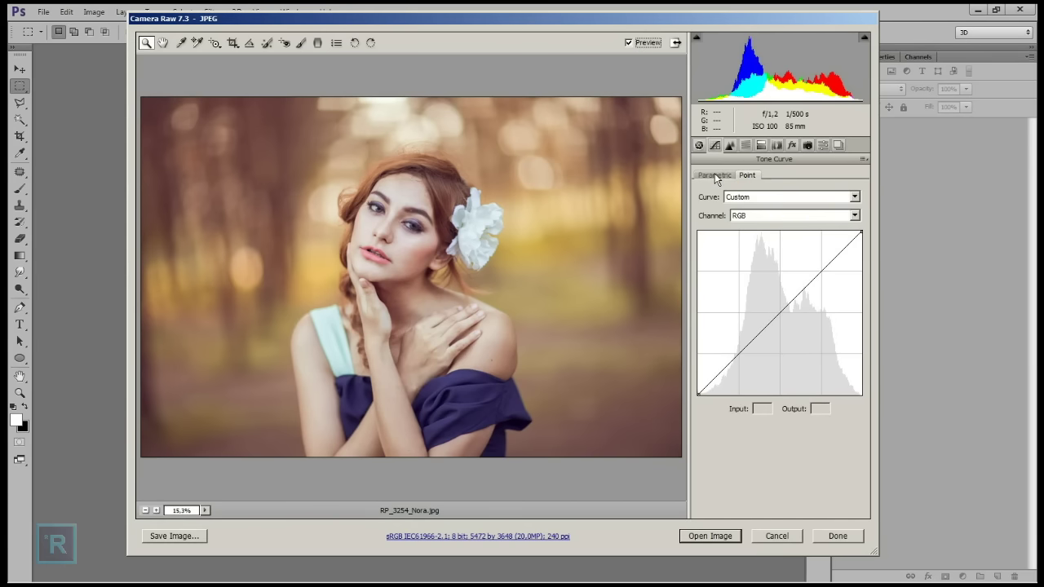
left_click(714, 175)
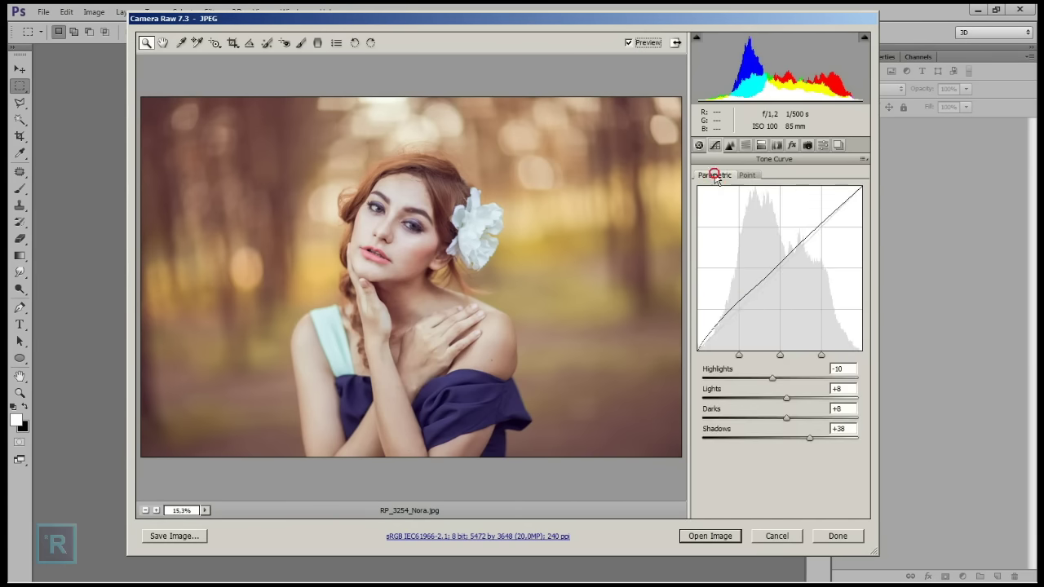
Move the split-toning Shadows Hue to about 65, then open the portrait in Photoshop.
left_click(746, 147)
left_click(773, 148)
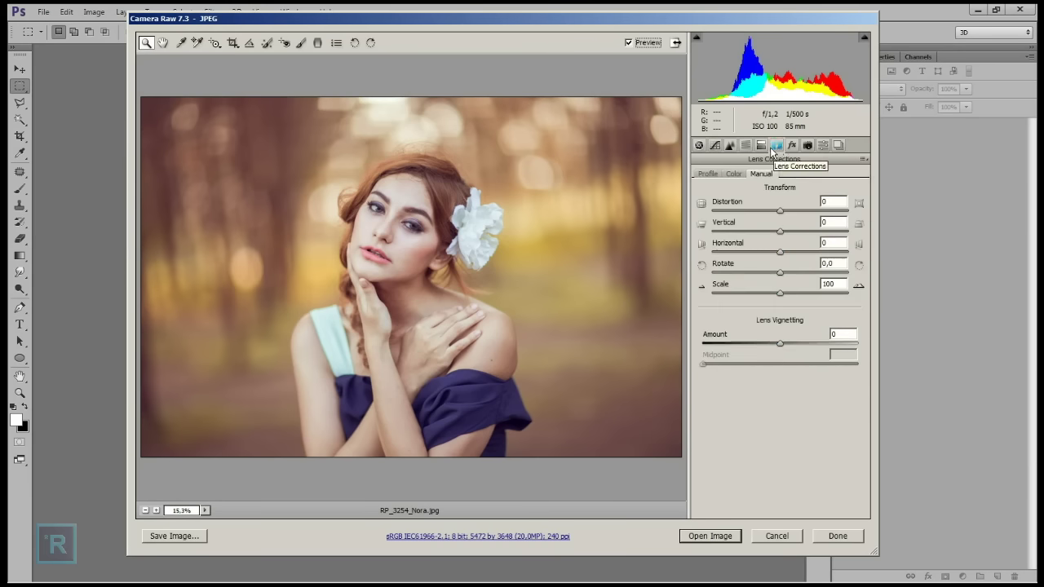
left_click(760, 147)
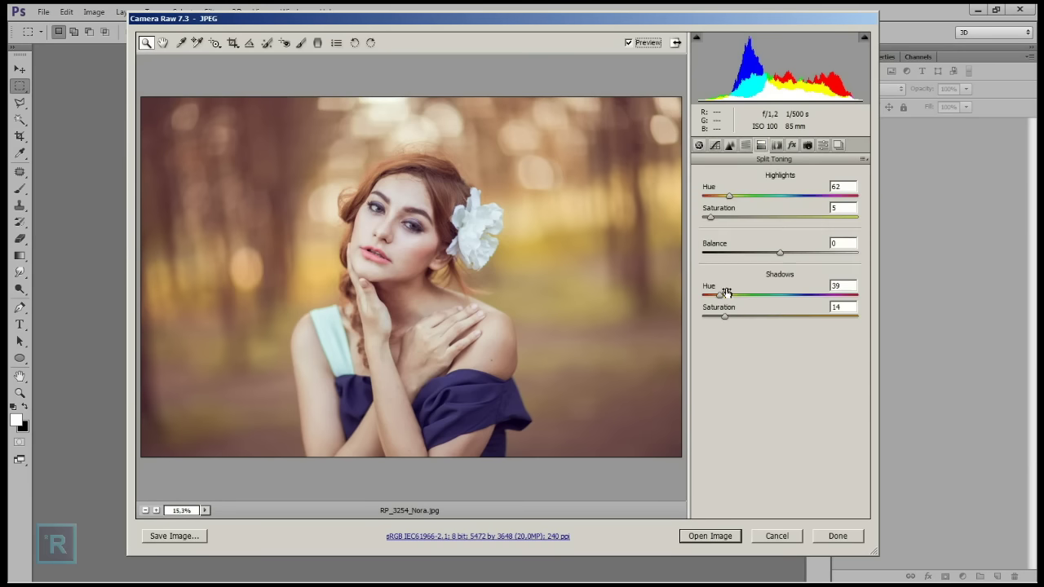
mouse_move(719, 295)
left_mouse_down()
mouse_move(730, 295)
mouse_move(718, 295)
left_mouse_up()
left_click(699, 145)
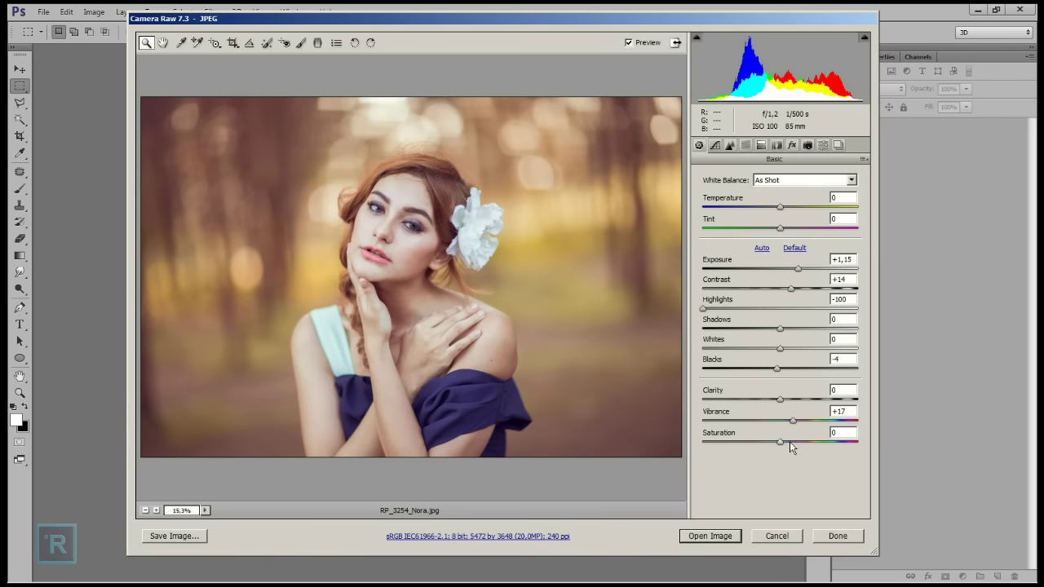
left_click(711, 536)
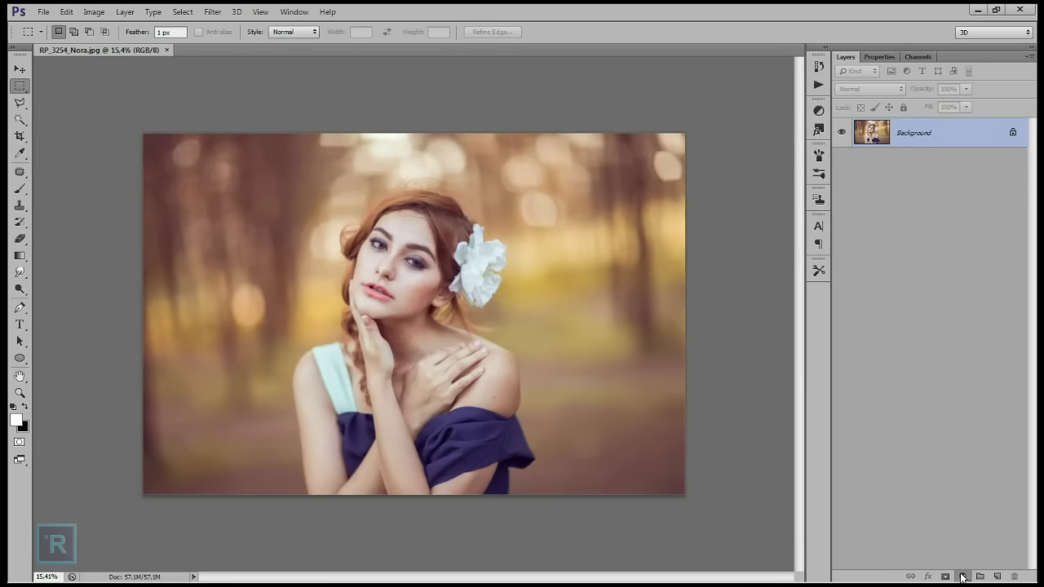
Add a Gradient fill layer with both gradient stops set to black.
left_click(962, 576)
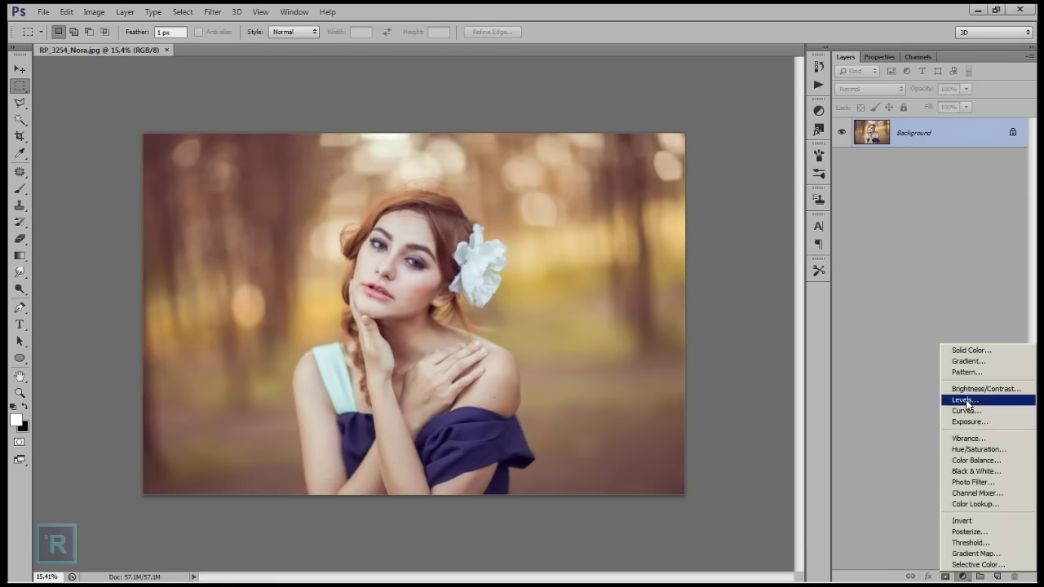
left_click(970, 361)
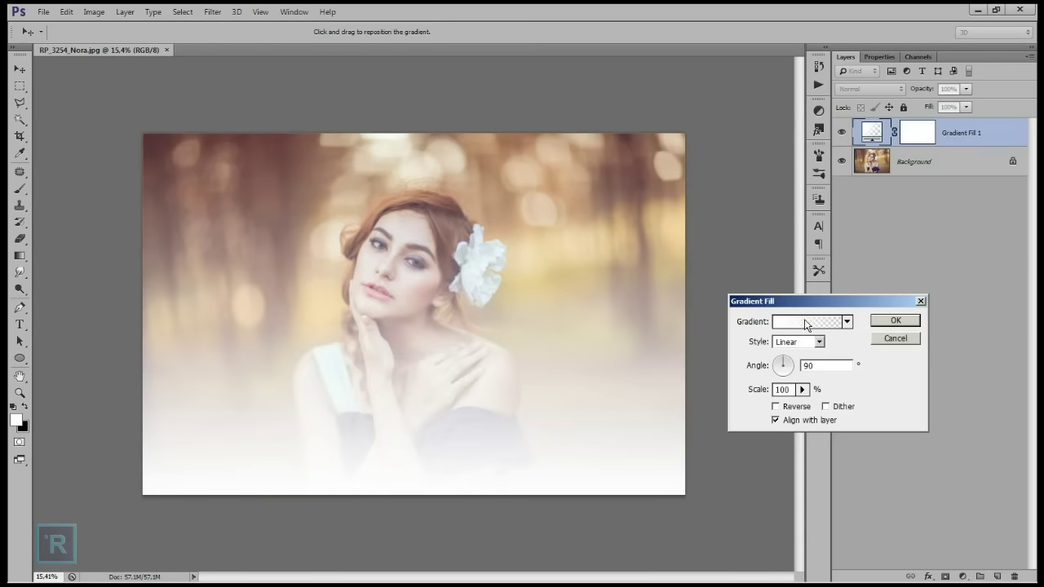
left_click(807, 323)
left_click(749, 387)
left_click(799, 437)
left_click_drag(779, 373, 711, 382)
left_click(987, 216)
left_click(985, 386)
left_click(805, 437)
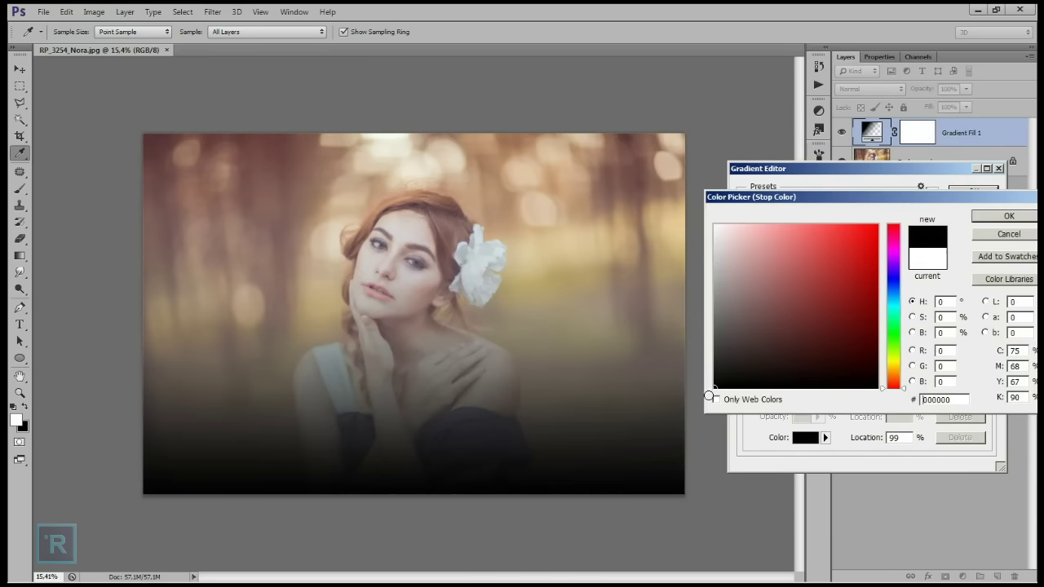
left_click(1009, 217)
left_click(964, 196)
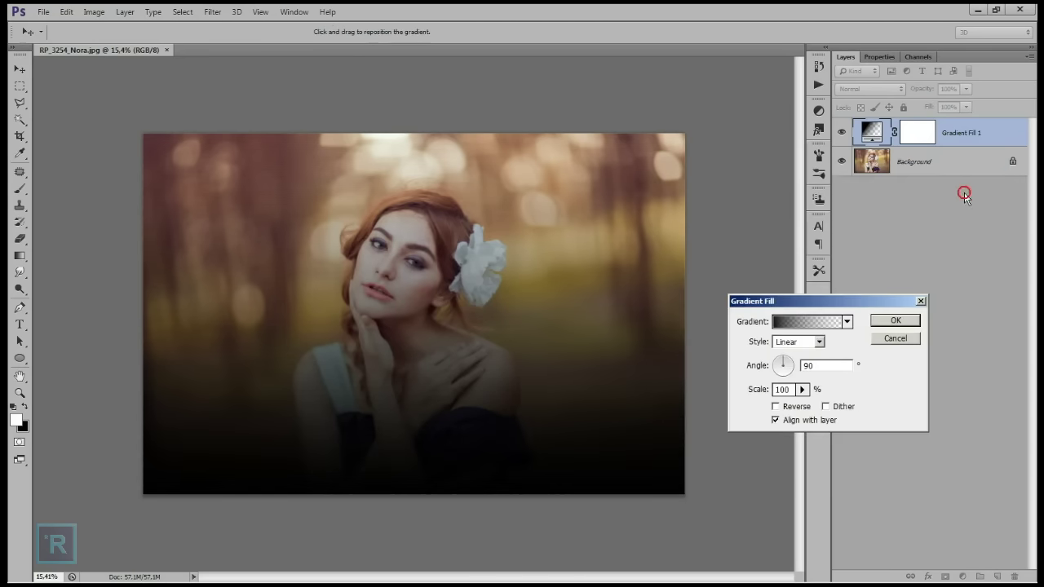
Make the gradient Radial and Reversed at 387% scale, centred on the head.
left_click(812, 341)
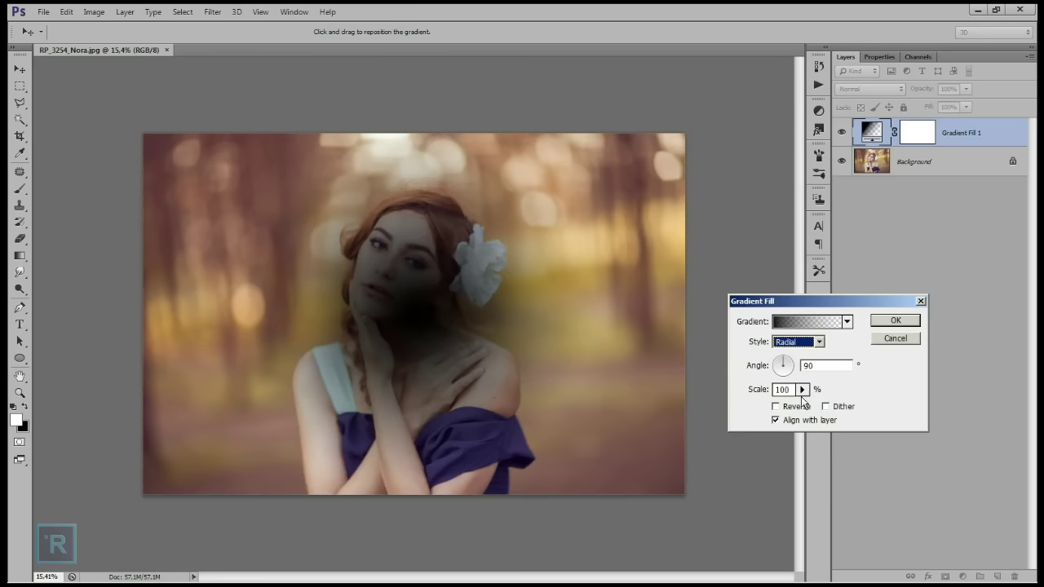
left_click(801, 405)
left_click_drag(803, 389, 821, 405)
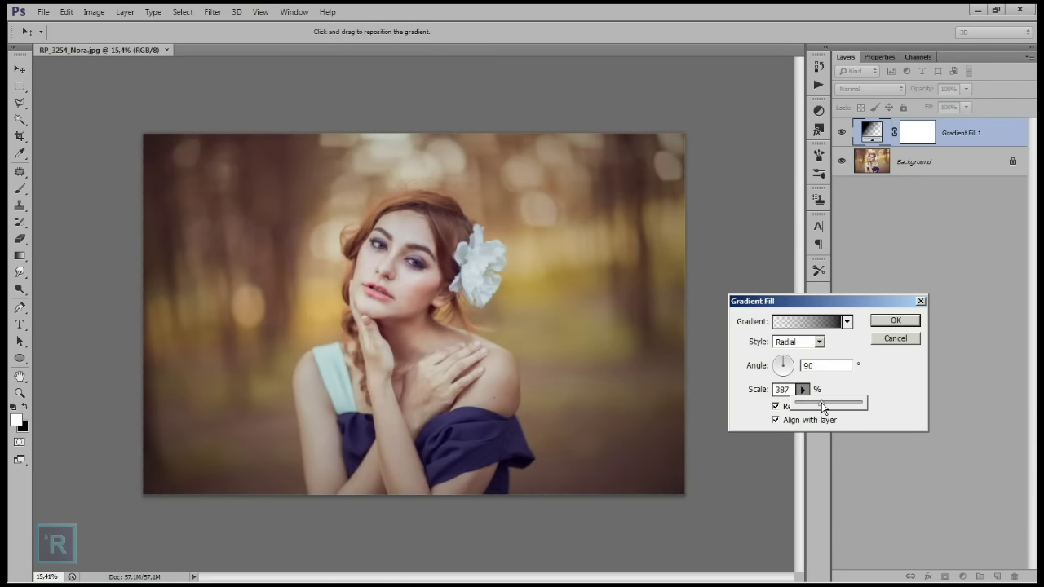
left_click_drag(416, 304, 410, 196)
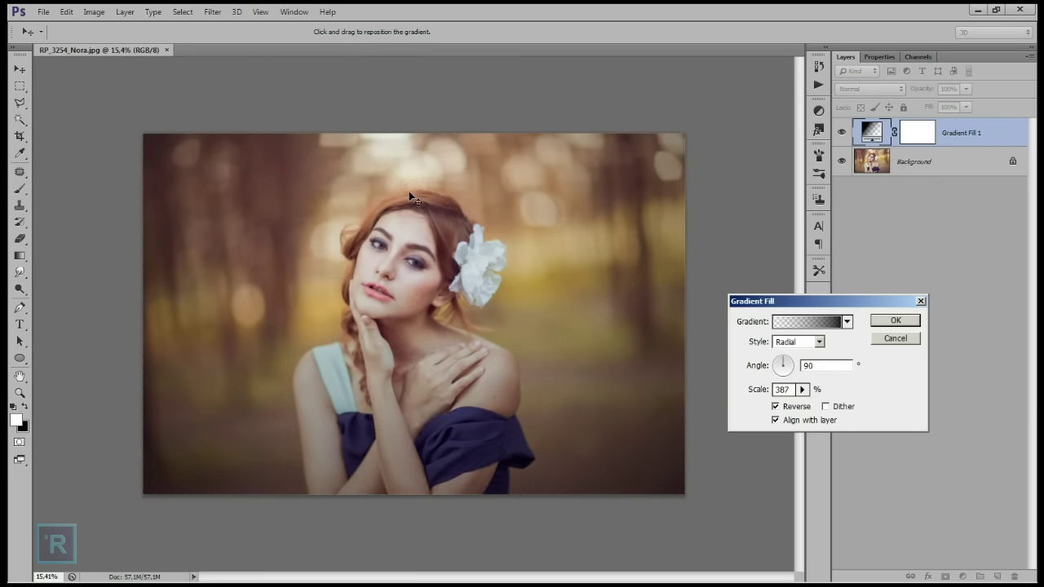
left_click(894, 319)
left_click(964, 576)
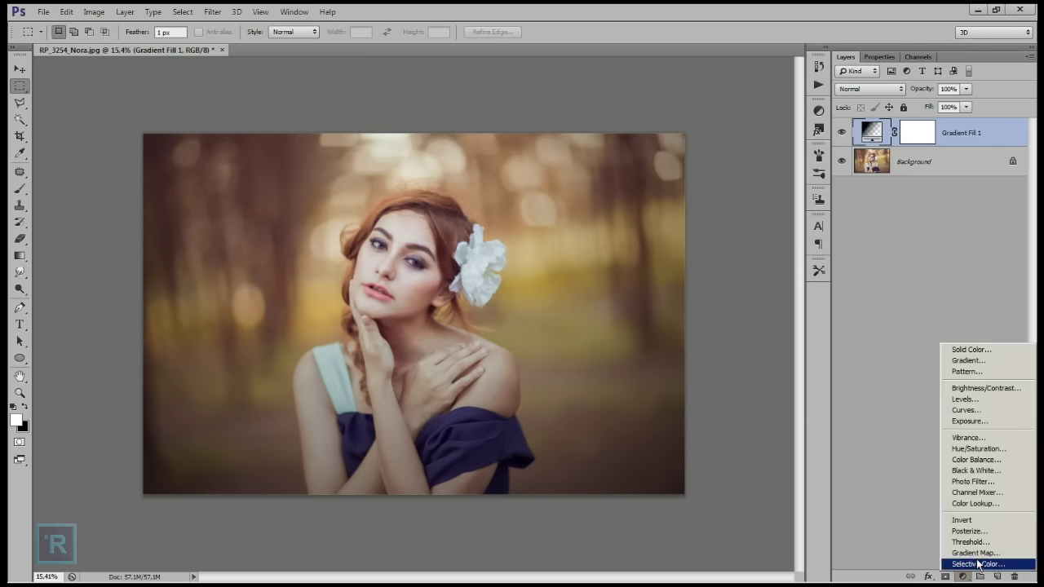
Add a Selective Color layer and adjust the Neutrals' cyan and magenta.
left_click(967, 563)
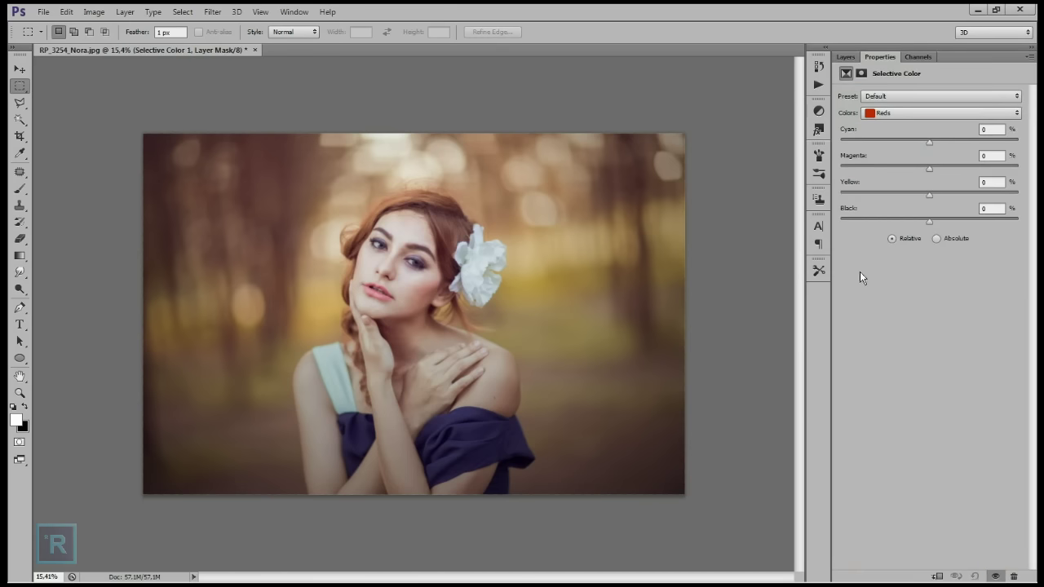
left_click(888, 118)
left_click(913, 199)
left_click_drag(931, 144, 922, 144)
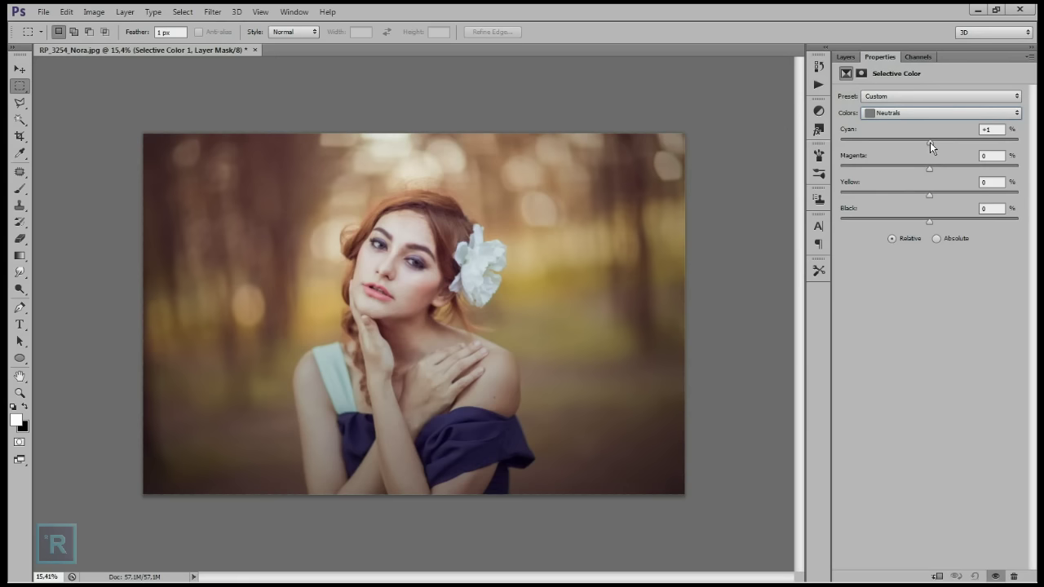
mouse_move(928, 168)
left_mouse_down()
mouse_move(935, 193)
mouse_move(922, 225)
left_mouse_up()
In Whites, set cyan +19, magenta +18 and yellow +17.
left_click(902, 113)
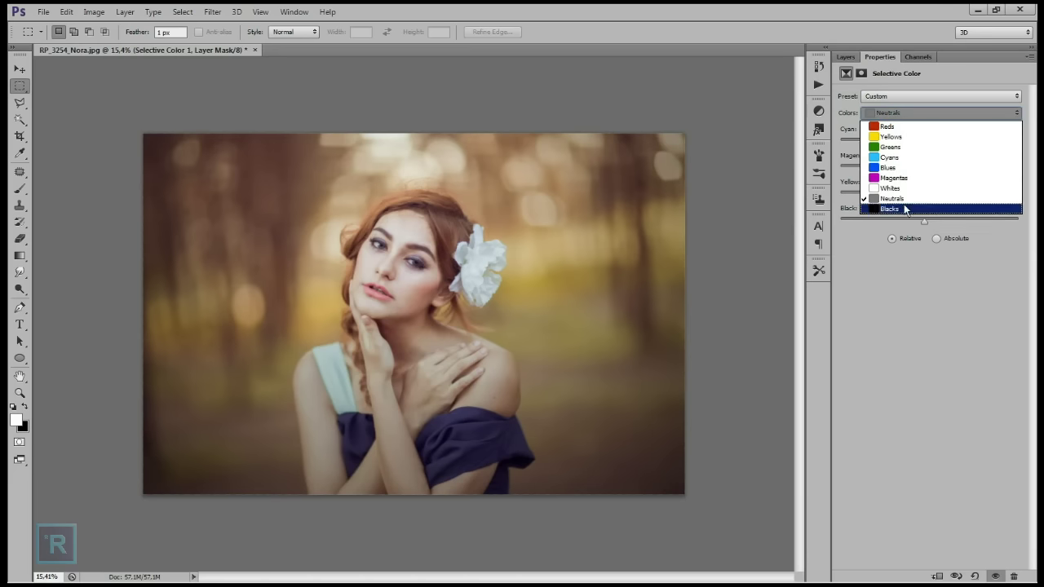
left_click(905, 191)
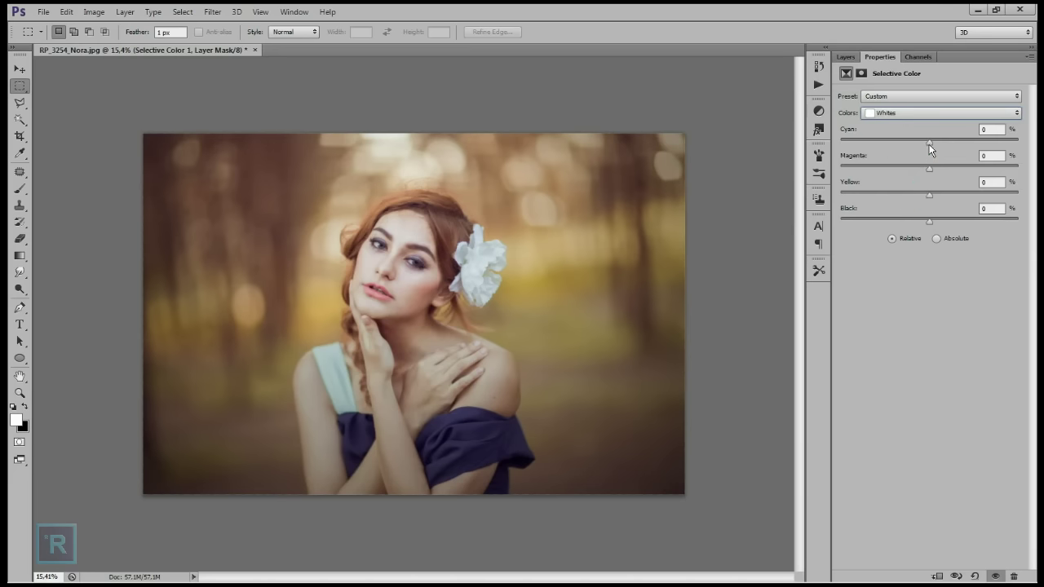
mouse_move(925, 143)
left_mouse_down()
mouse_move(947, 147)
mouse_move(909, 174)
mouse_move(939, 172)
left_mouse_up()
mouse_move(927, 196)
left_mouse_down()
mouse_move(913, 196)
mouse_move(944, 199)
left_mouse_up()
Show the Layers panel with Selective Color 1, Gradient Fill 1 and Background.
left_click(845, 56)
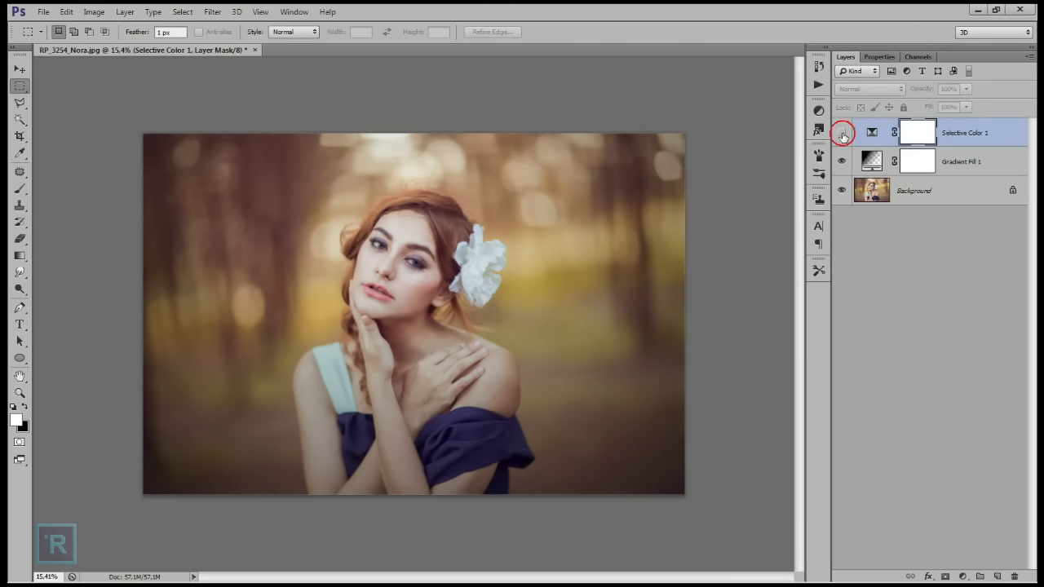